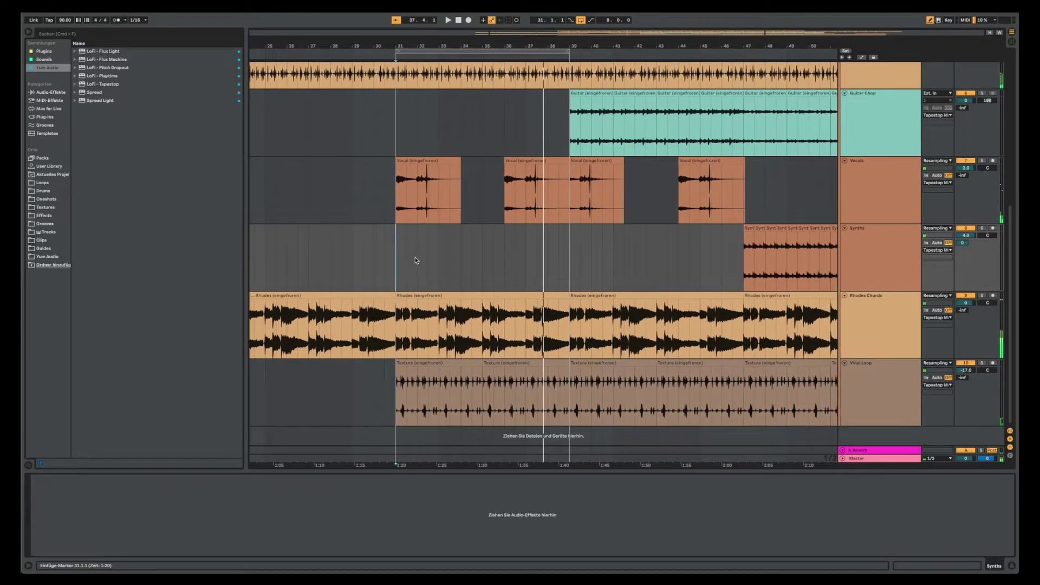
Load LoFi - Tapestop onto the Rhodes Chords track and move its plugin window over the upper tracks
left_click(426, 296)
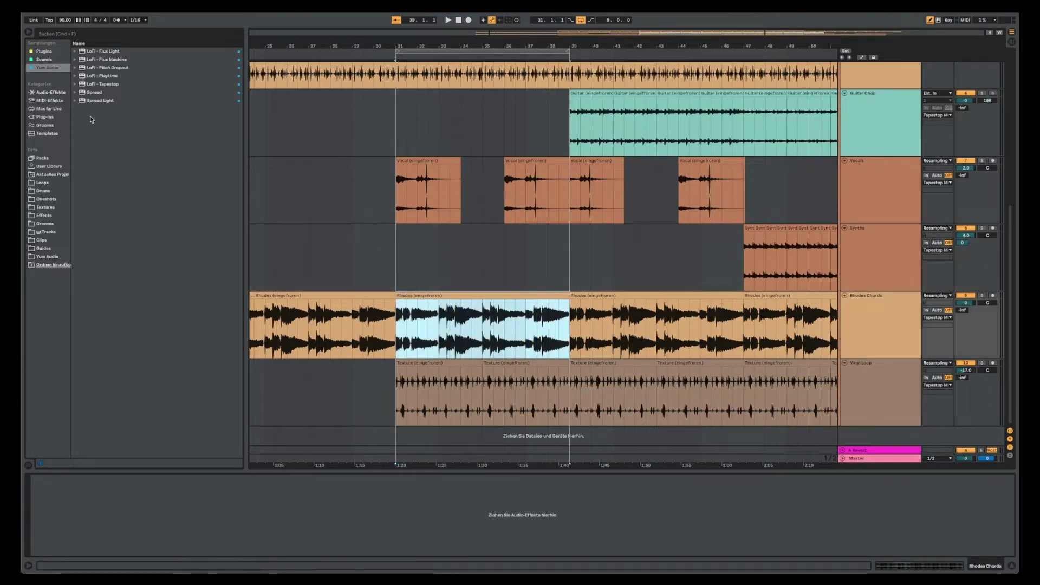
left_click(112, 85)
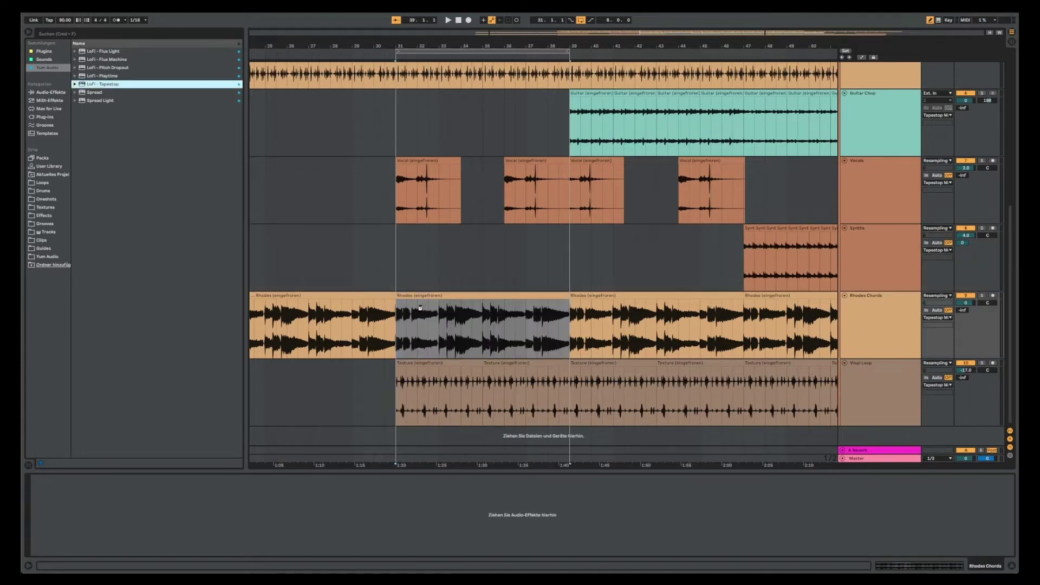
left_click_drag(420, 307, 421, 301)
left_click_drag(278, 22, 505, 94)
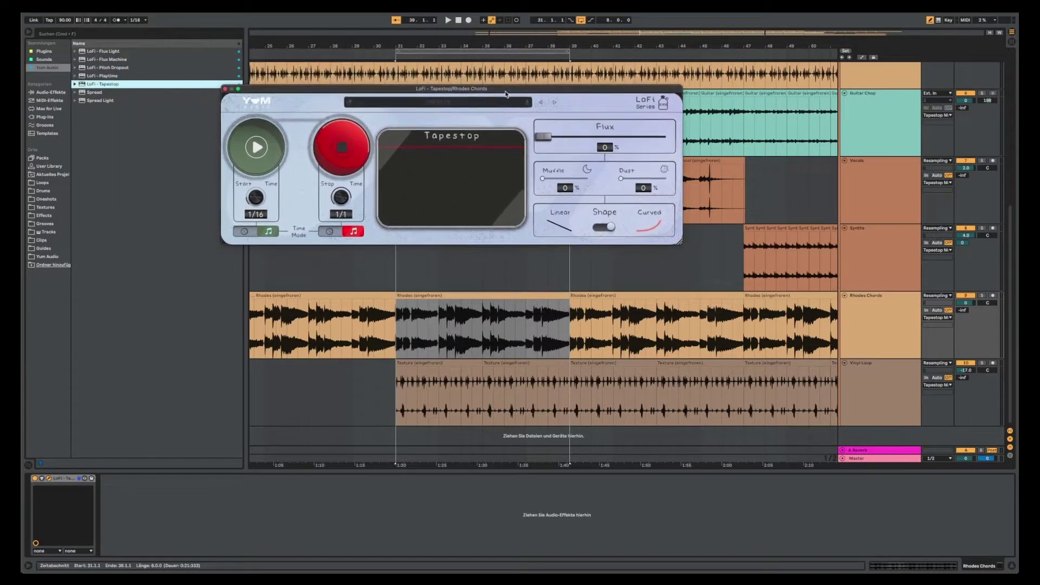
Play the Rhodes Chords clip from bar 31 and audition Tapestop by repeatedly triggering its stop and start, ending playback
left_click(432, 295)
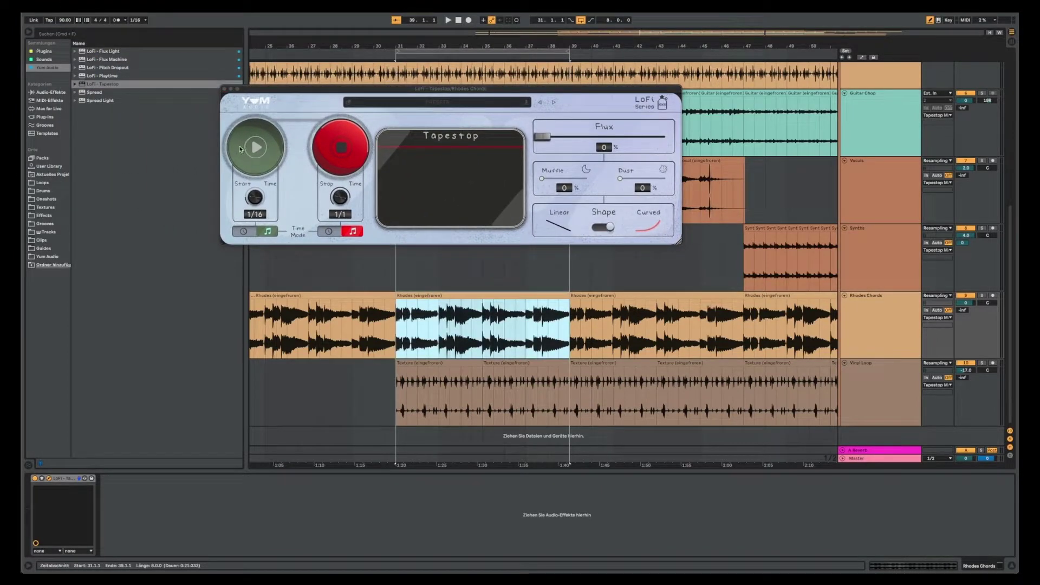
key("space")
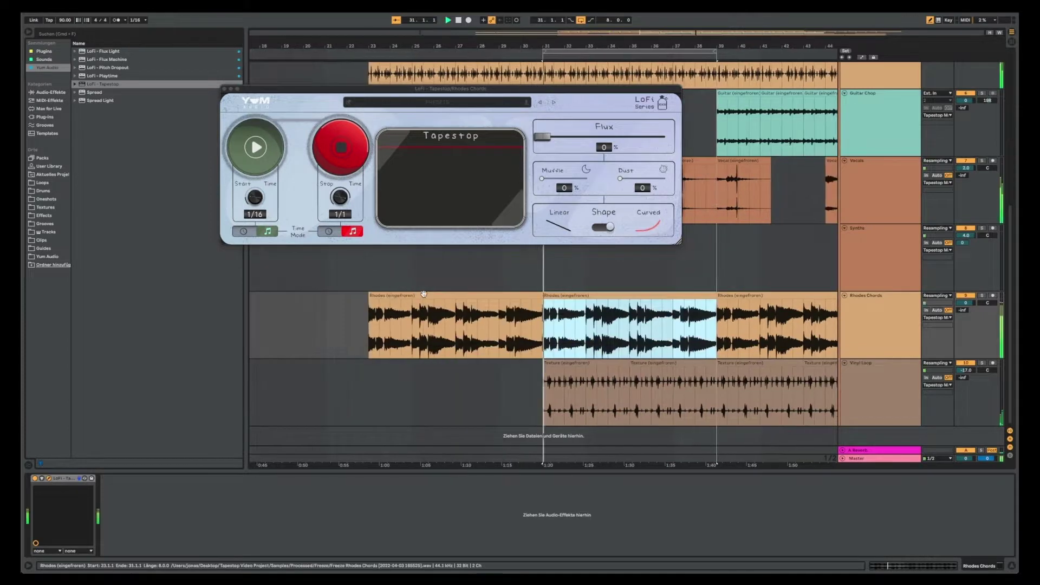
left_click(347, 153)
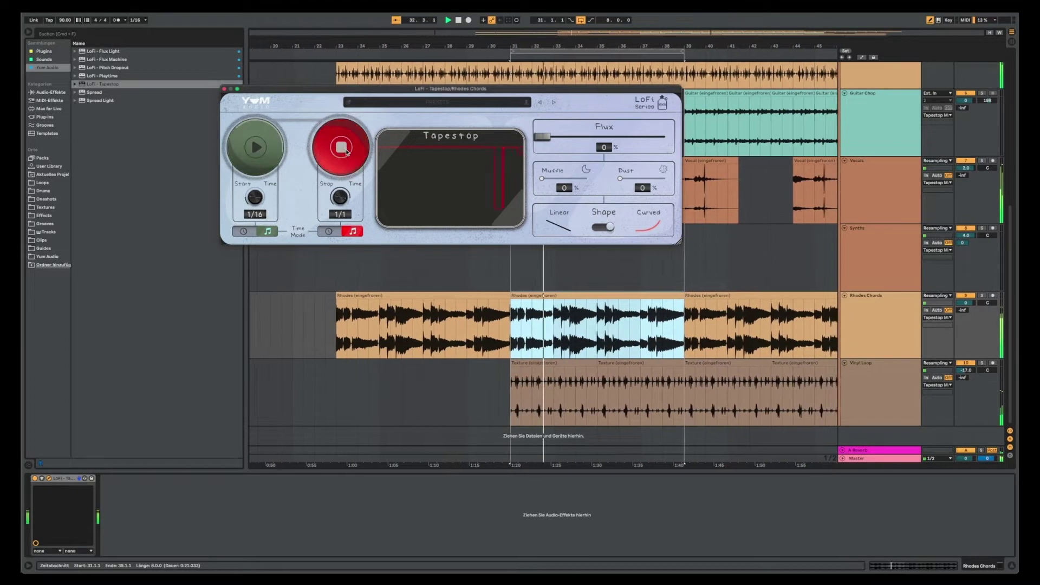
left_click(248, 157)
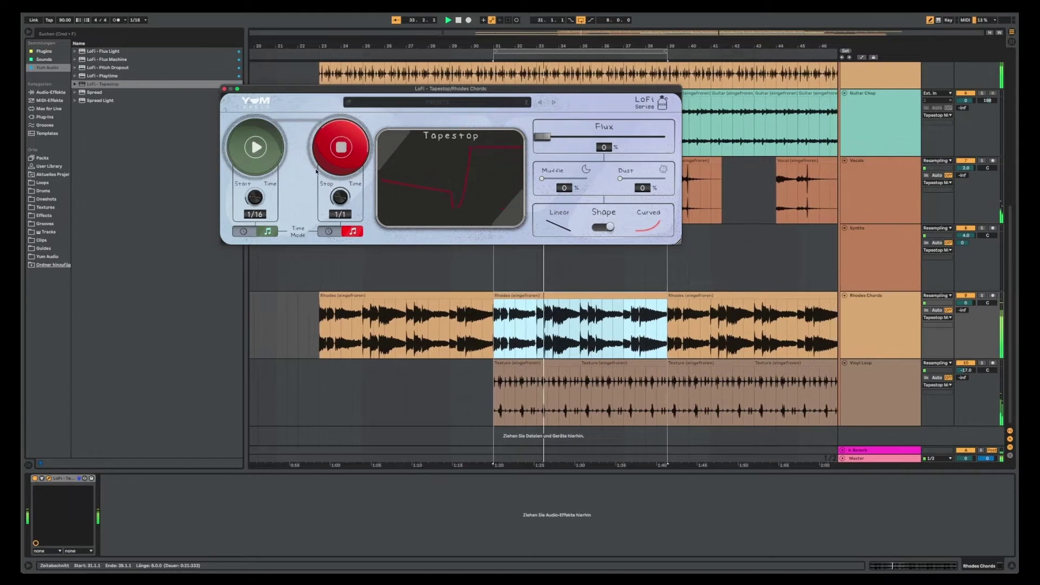
left_click(341, 157)
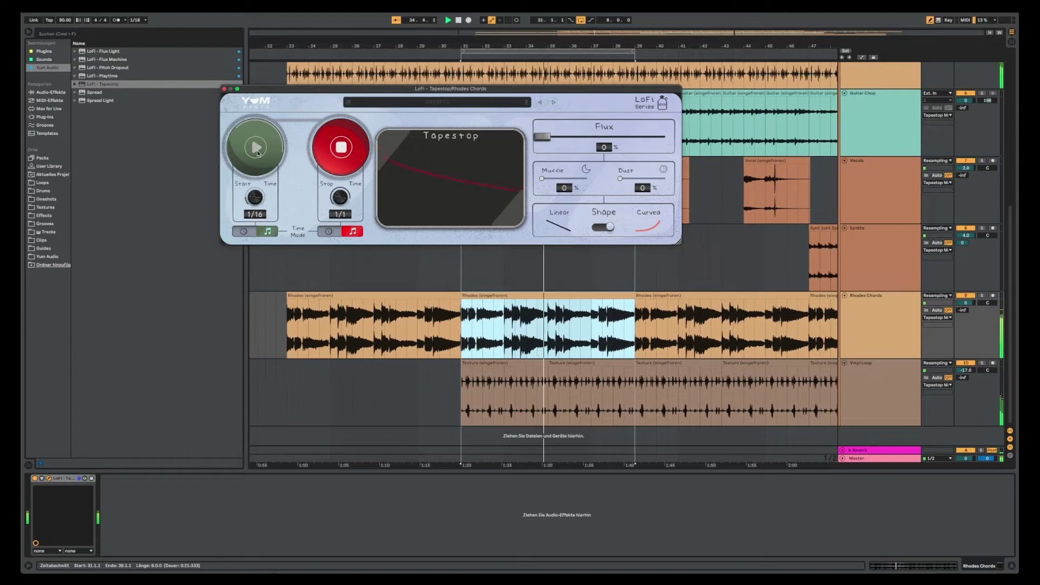
left_click(257, 152)
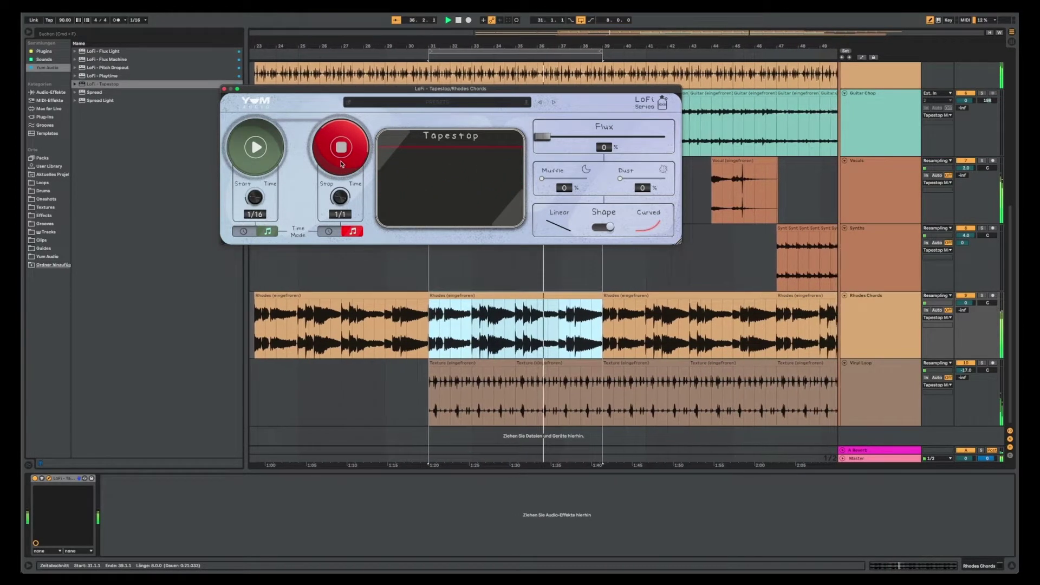
left_click(341, 162)
left_click(261, 158)
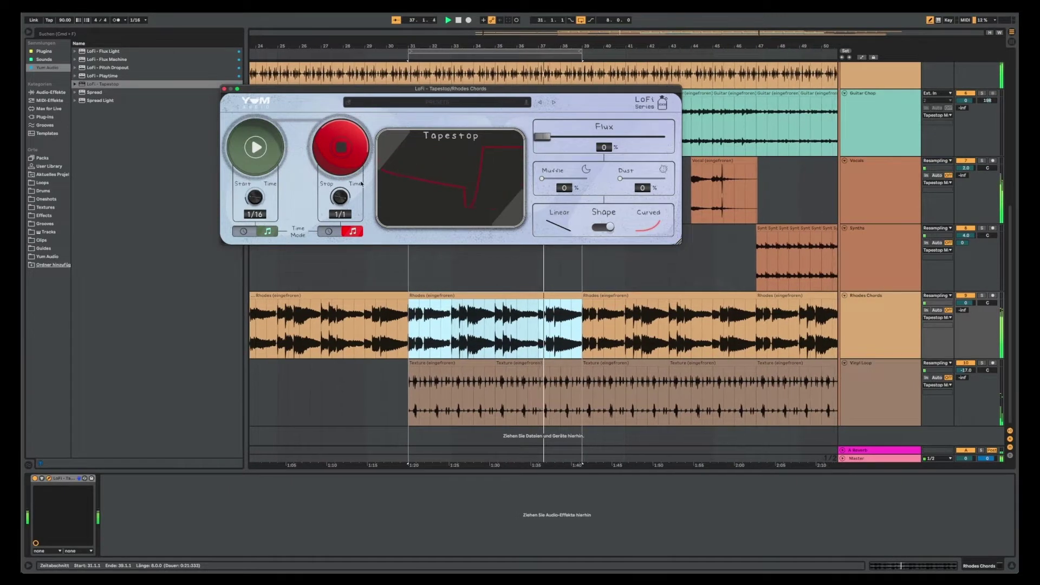
left_click(337, 163)
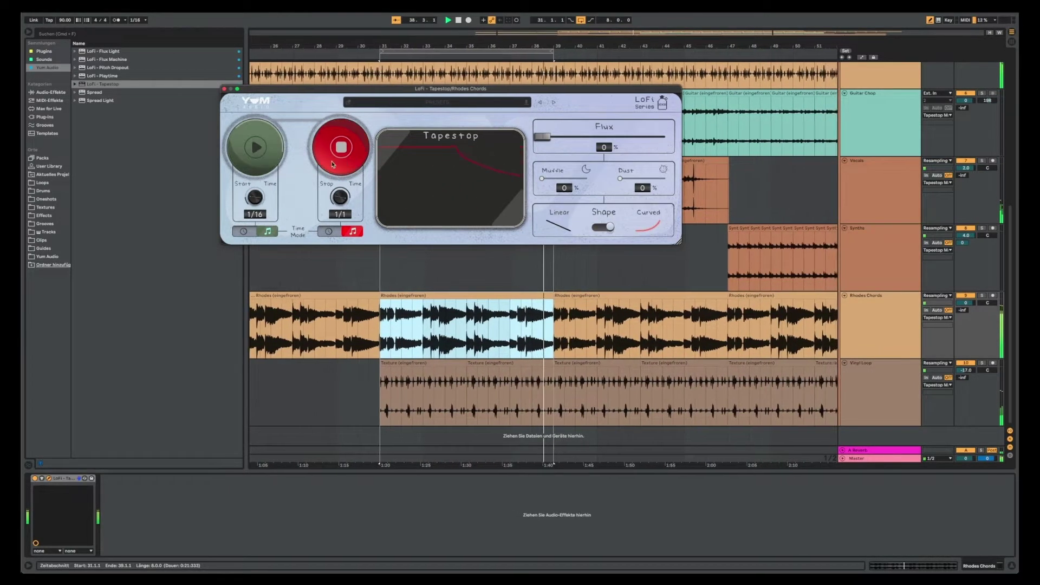
key("space")
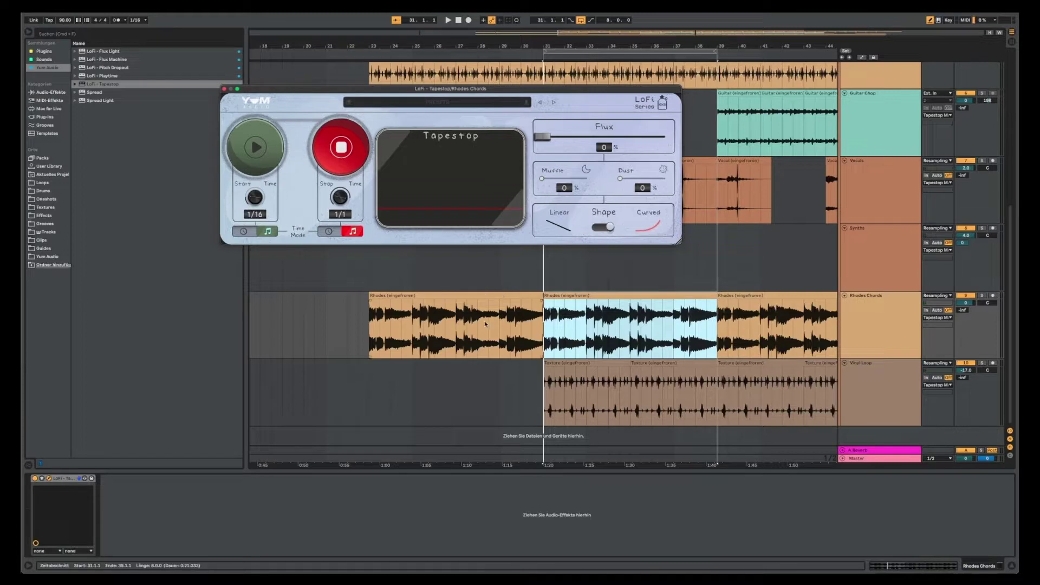
Record Tapestop's stop and start triggers as automation on the Rhodes Chords track, starting around bar 29
left_click(515, 314)
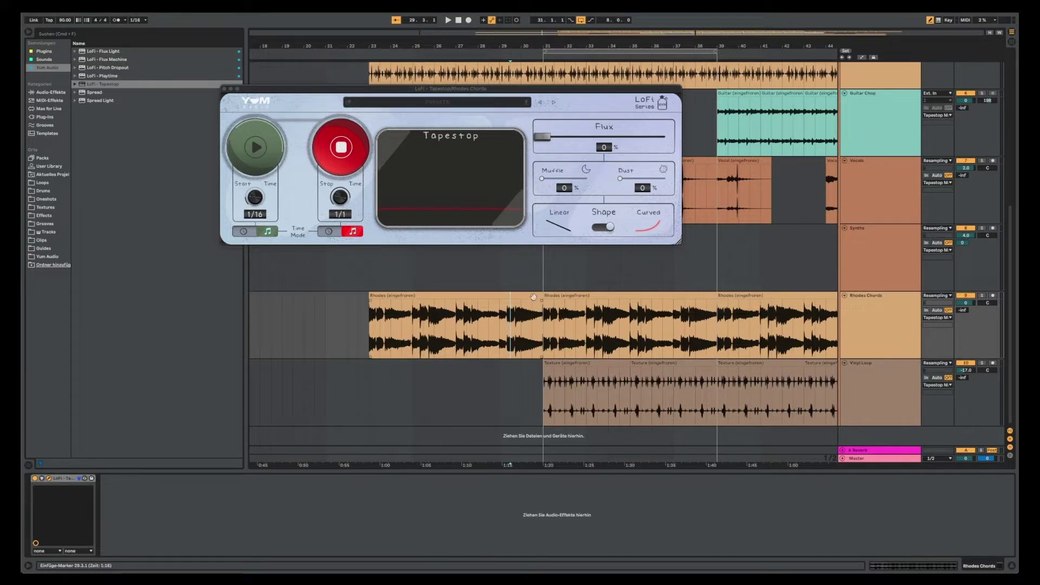
left_click(469, 21)
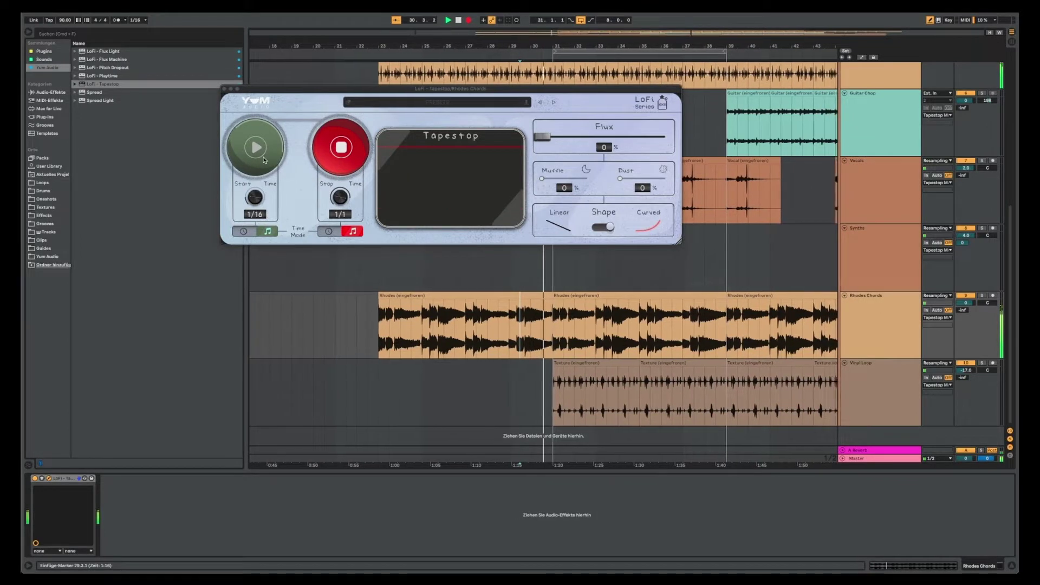
left_click(264, 161)
left_click(335, 172)
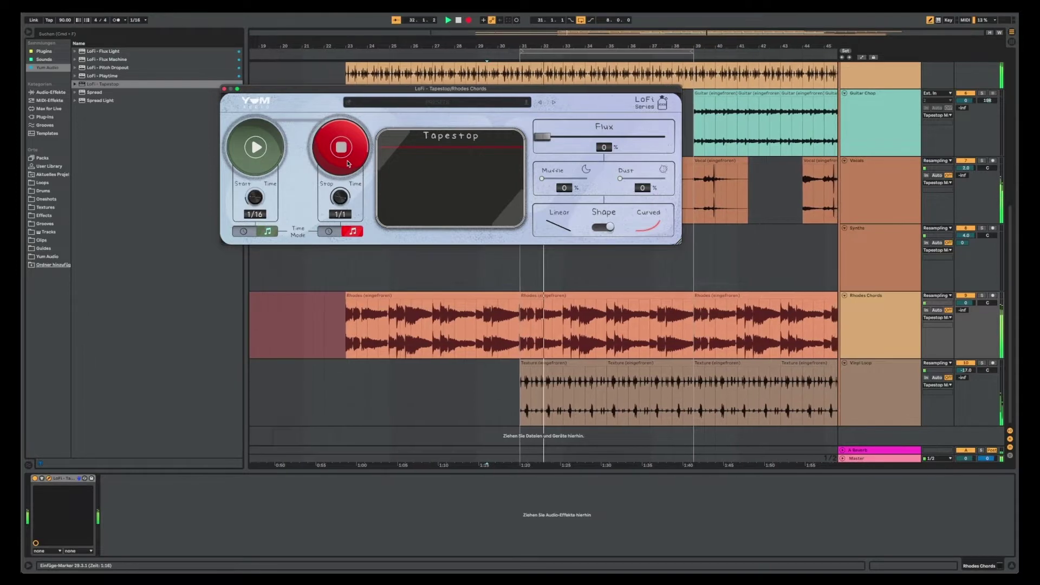
left_click(348, 162)
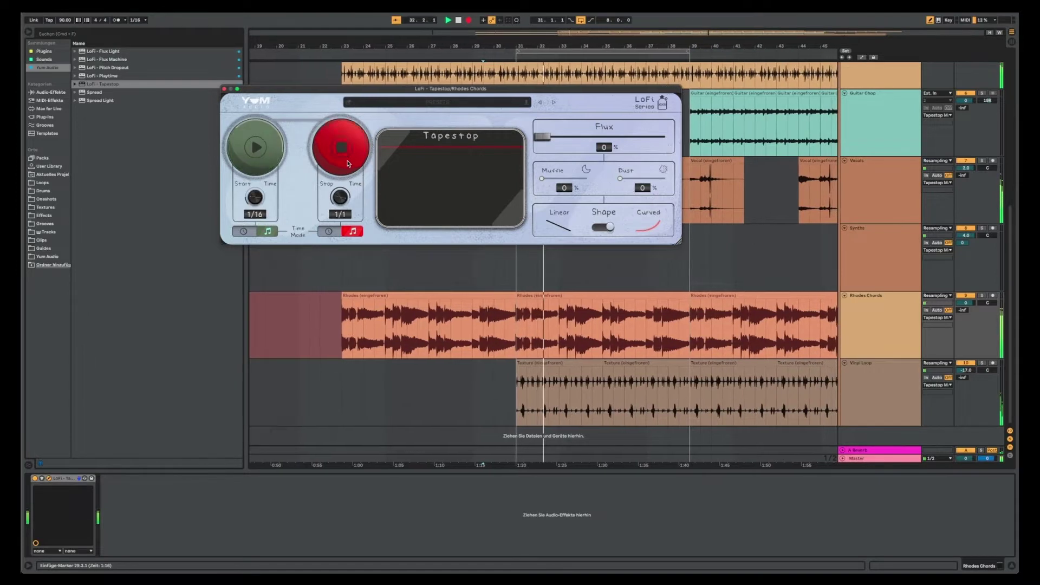
left_click(276, 161)
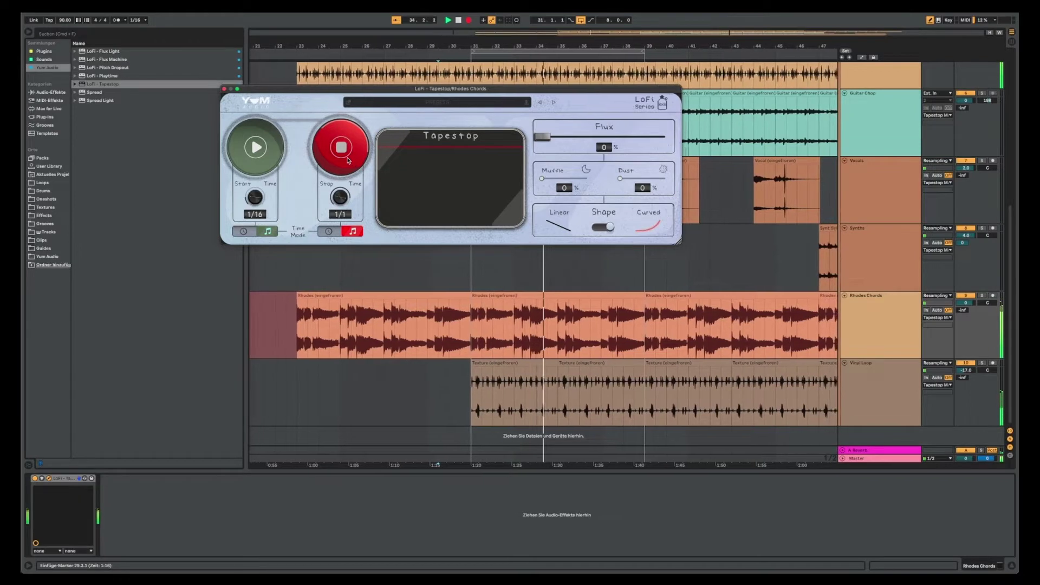
left_click(350, 160)
left_click(262, 159)
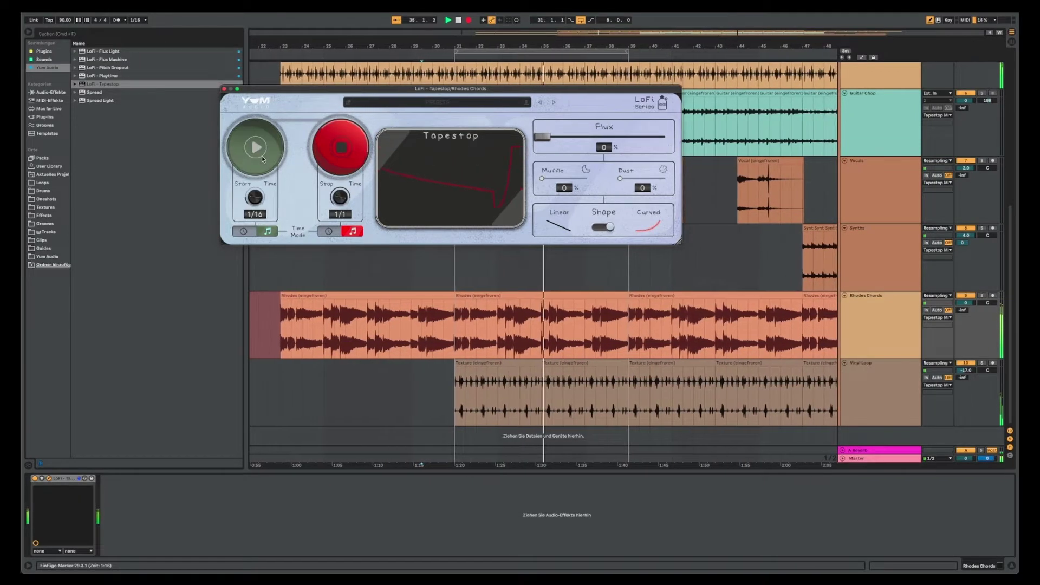
left_click(338, 157)
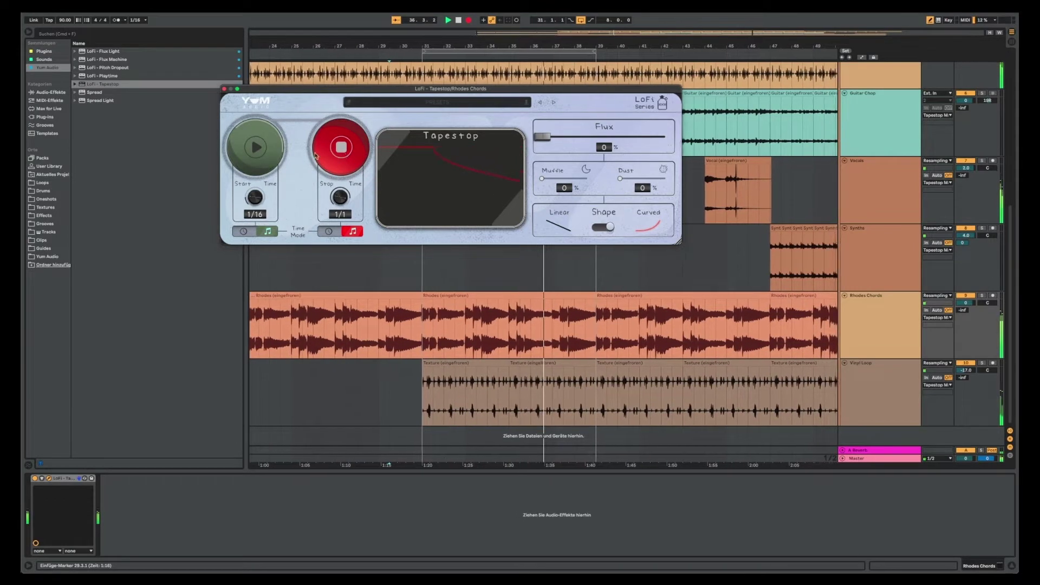
left_click(323, 161)
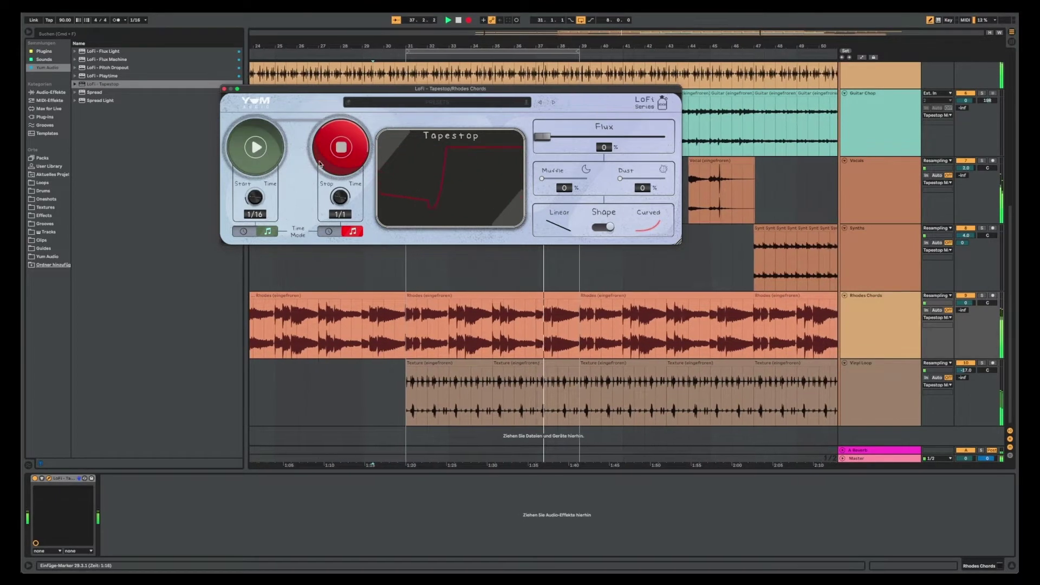
left_click(348, 157)
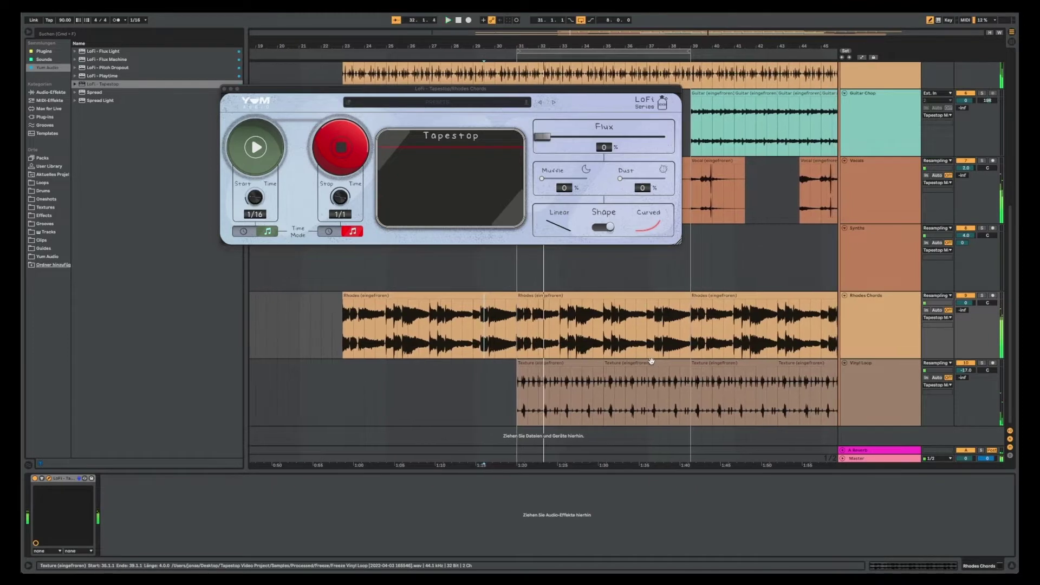
Show the recorded automation and add a separate lane for every automated envelope of the Rhodes Chords track
left_click(790, 339)
key("a")
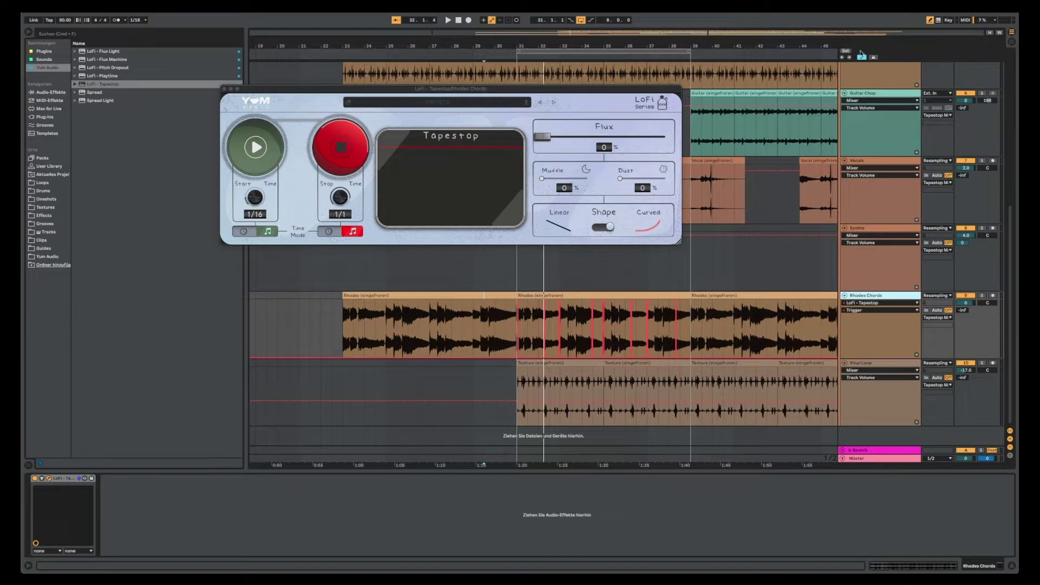
right_click(866, 330)
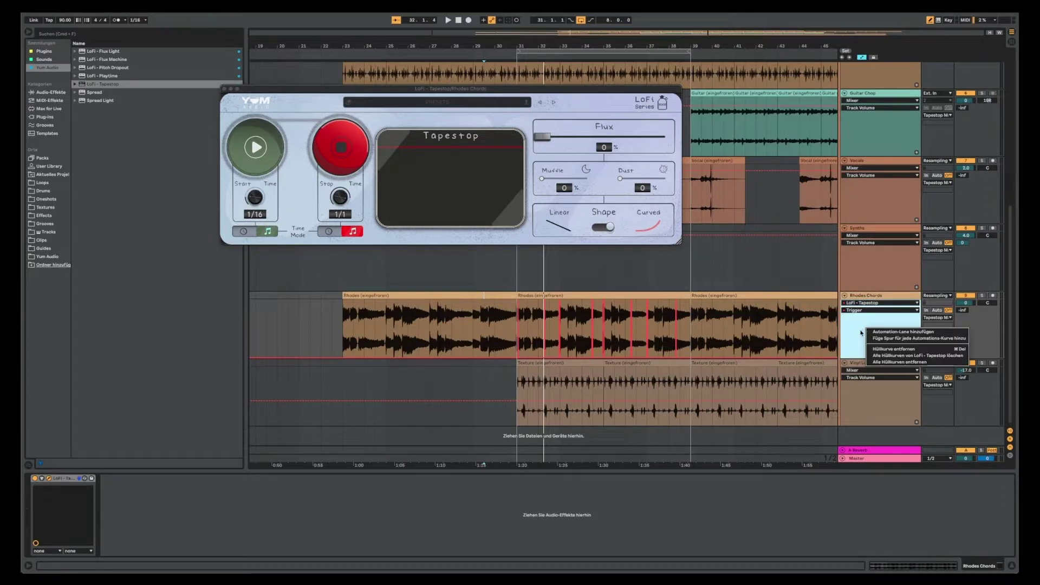
left_click(885, 339)
scroll(663, 349, "down", 1)
scroll(623, 354, "up", 8)
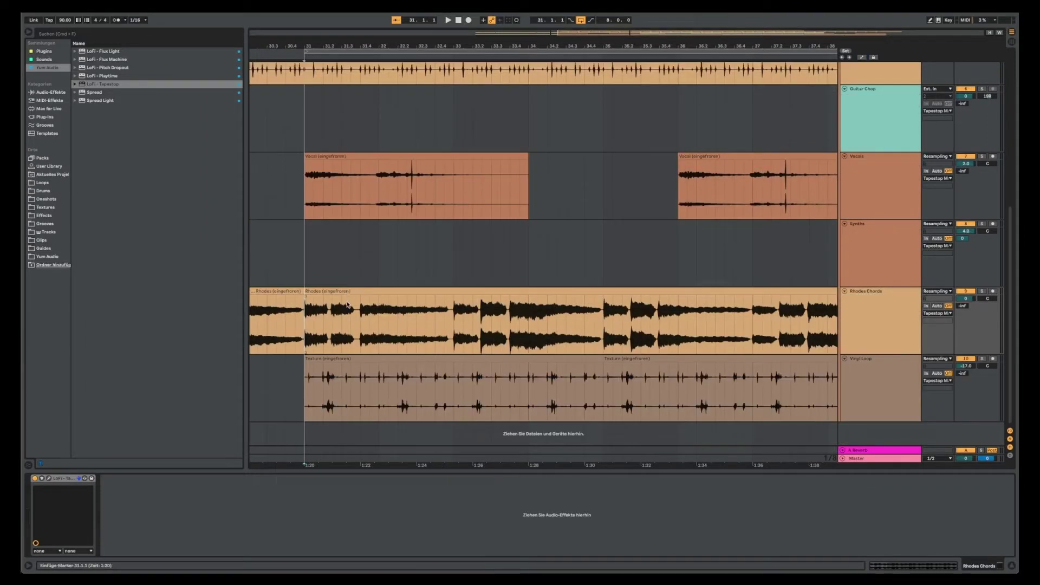
Select the Claves clip at bar 31 on the Beat - LoFi Claves track and listen to it soloed
scroll(363, 300, "up", 6)
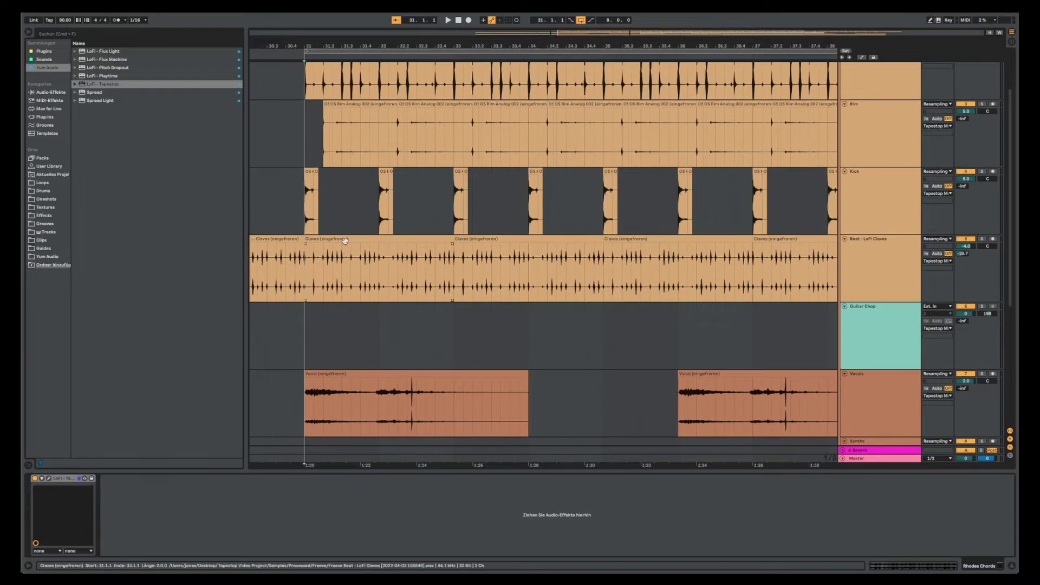
left_click(345, 240)
left_click(355, 273)
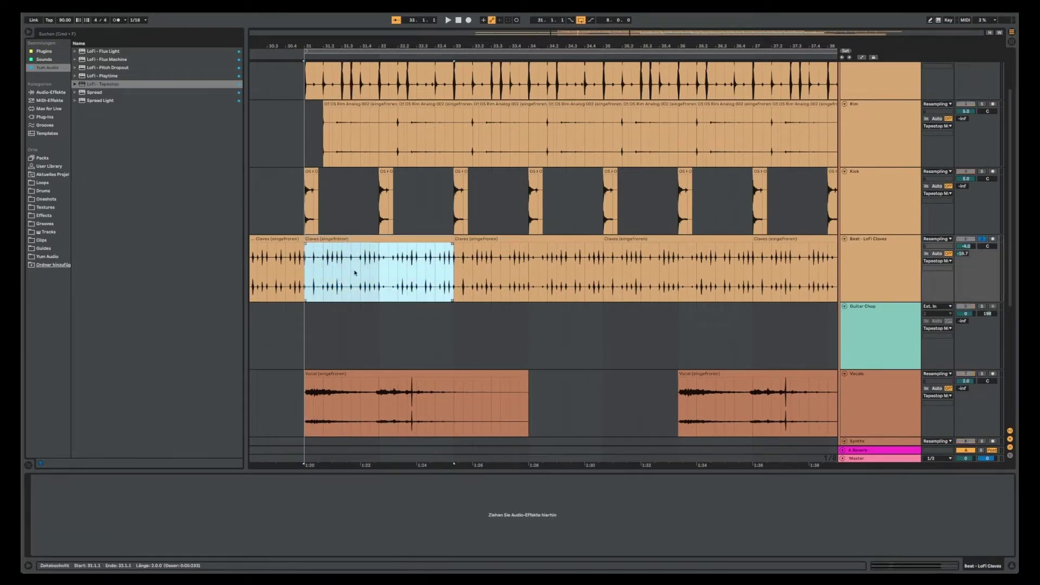
key("space")
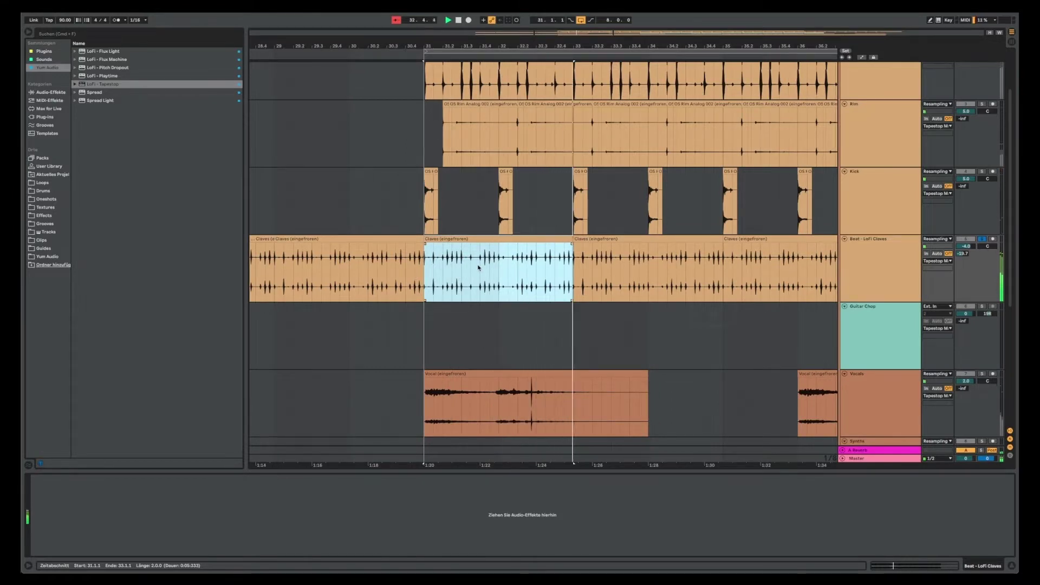
Add LoFi - Tapestop to the Beat - LoFi Claves track and set its start and stop times to 1/4
double_click(114, 85)
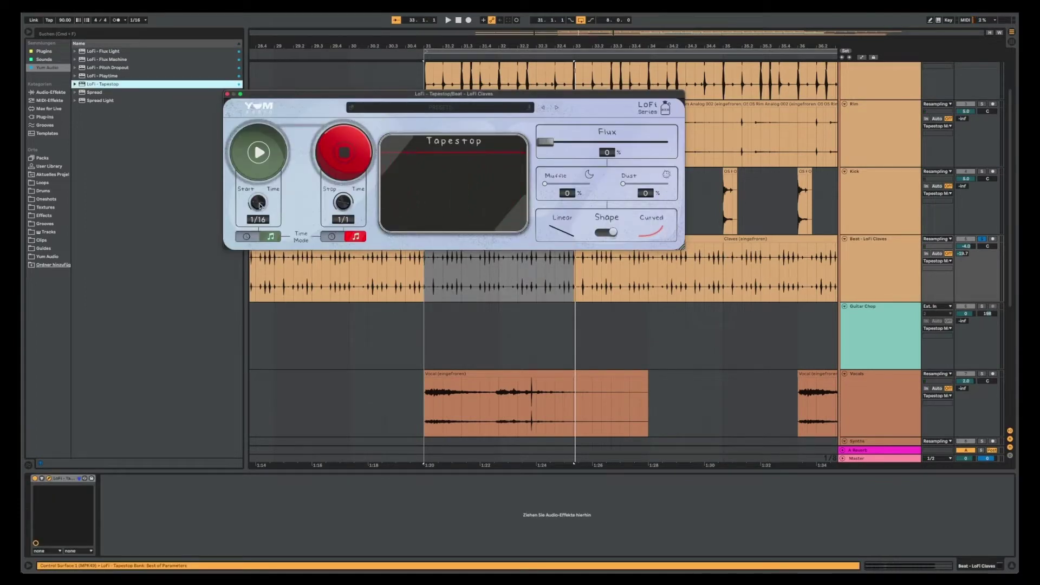
left_click_drag(260, 203, 268, 188)
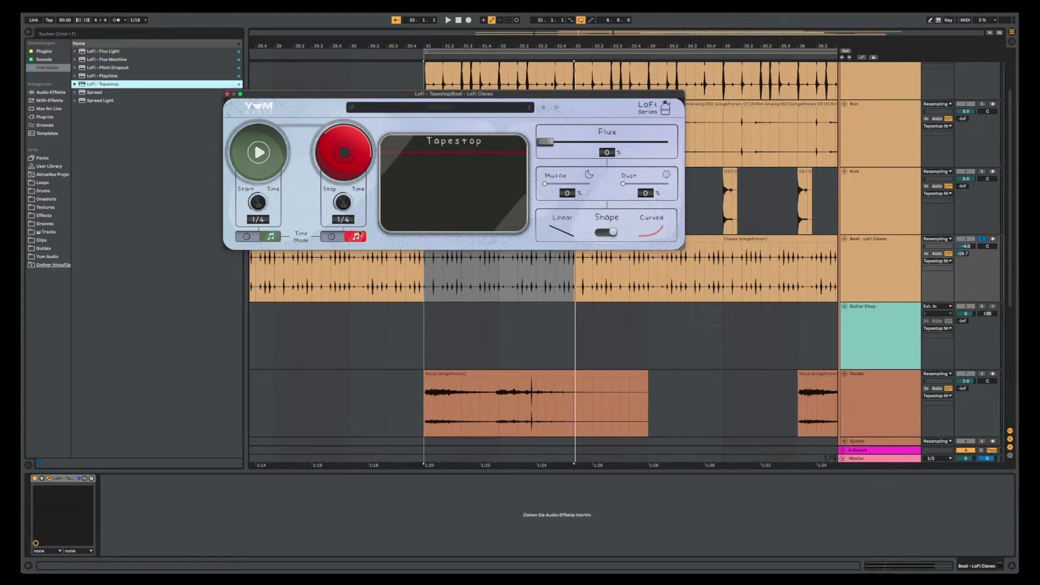
Reset the Beat - LoFi Claves track volume to 0 dB
left_click(966, 246)
key("Delete")
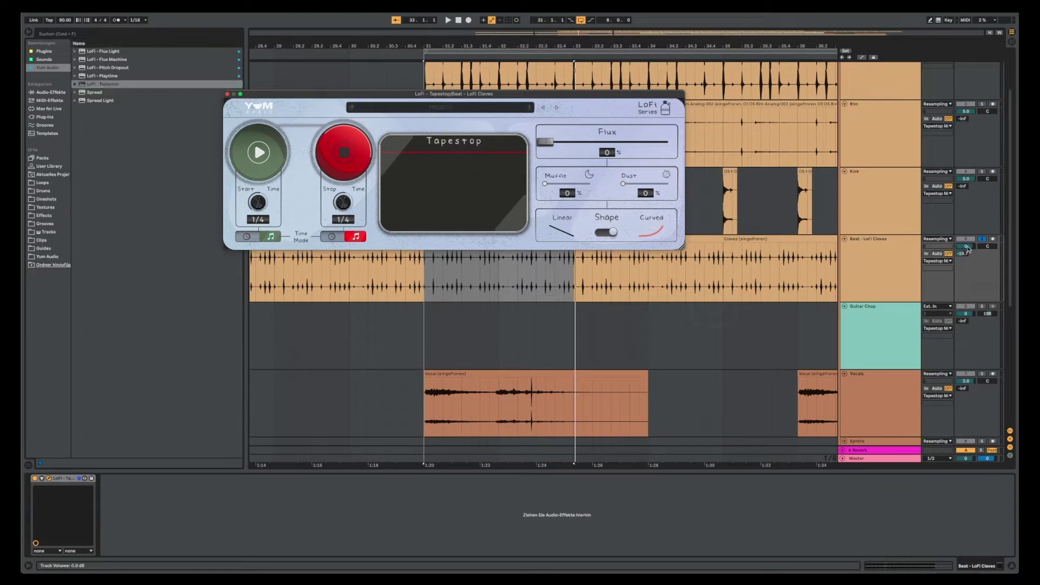
Play the Claves clip from bar 31 with the full mix and audition Tapestop by triggering stops and starts
left_click(425, 274)
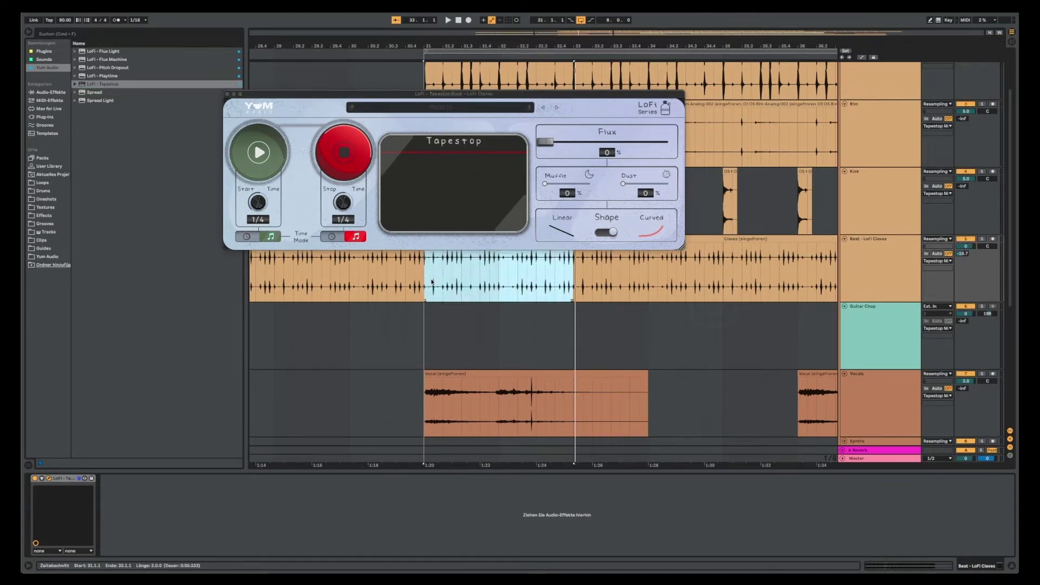
key("space")
left_click(335, 155)
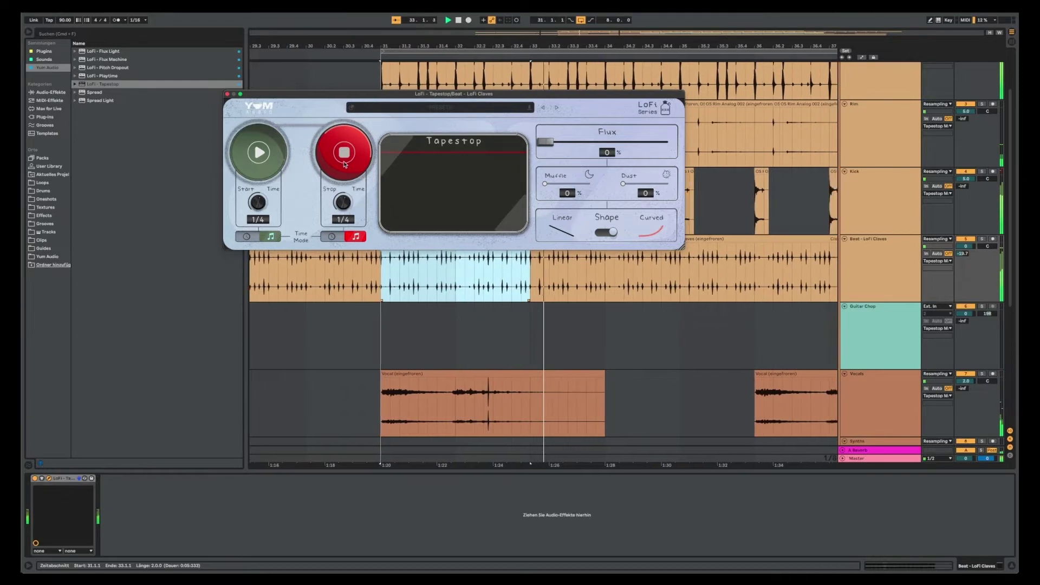
left_click(344, 164)
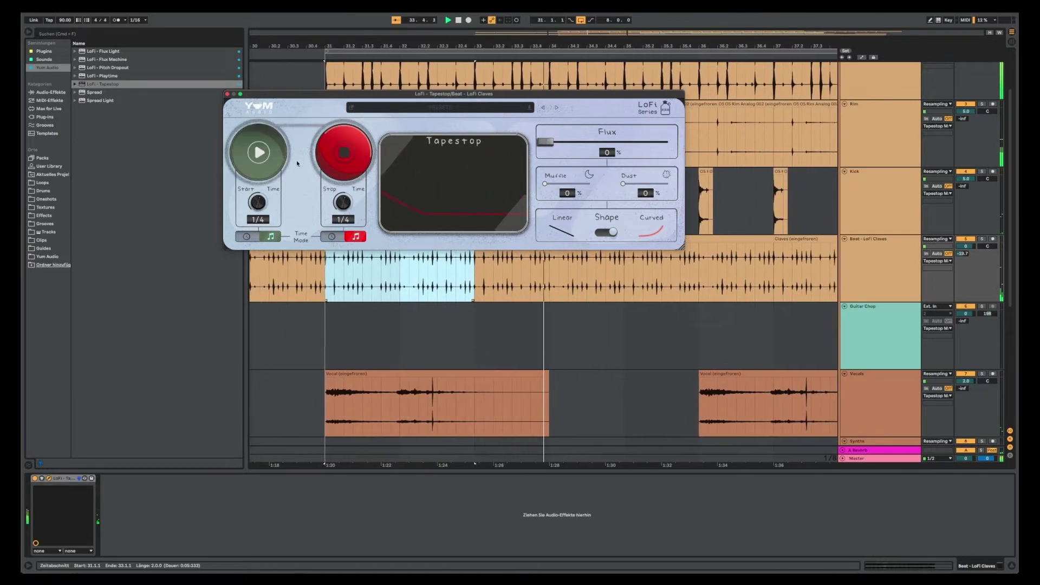
left_click(347, 164)
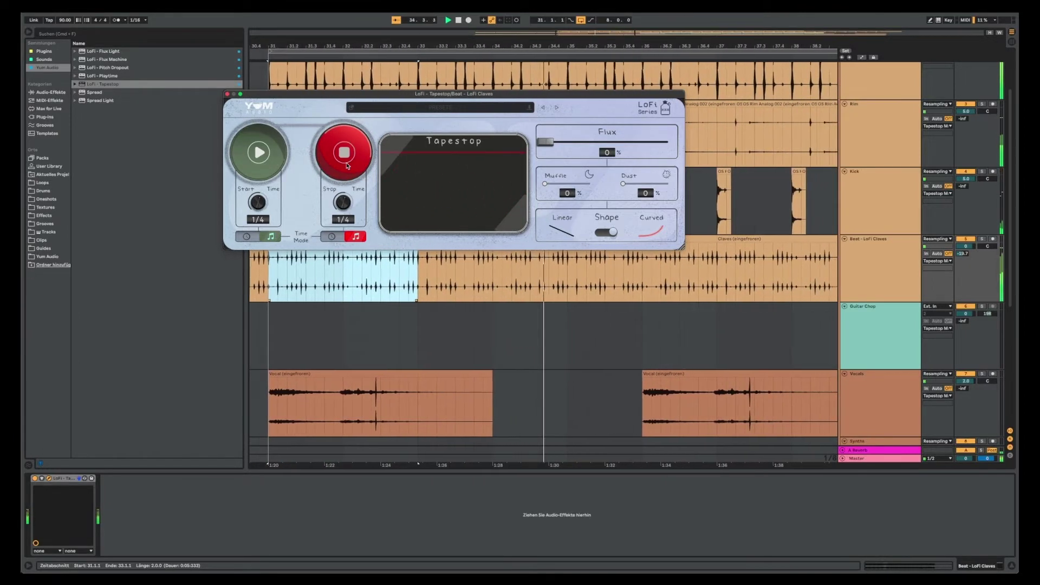
scroll(392, 281, "left", 5)
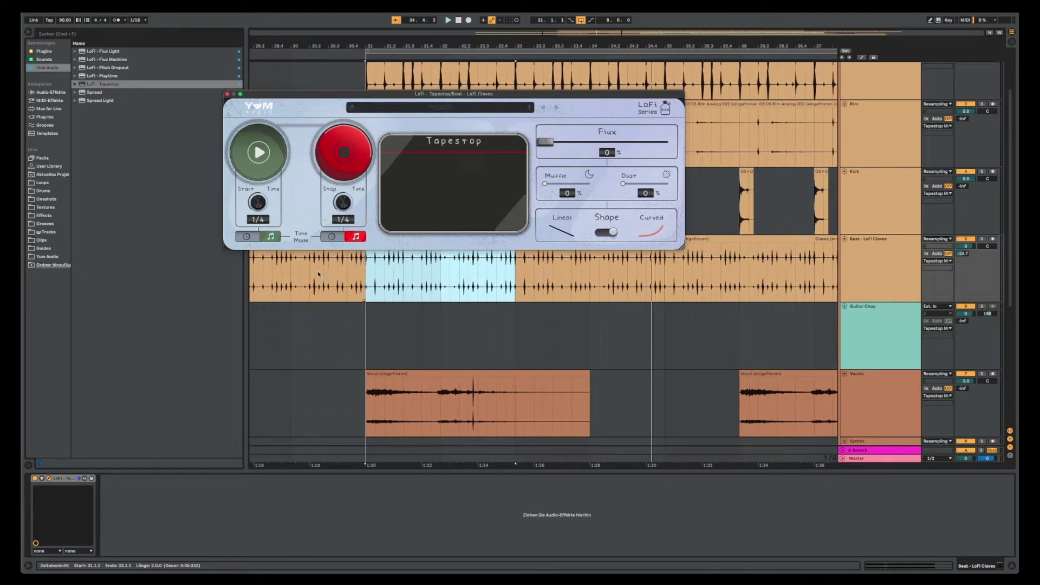
Record alternating Tapestop stop and start triggers as automation on the Beat - LoFi Claves track, beginning in bar 30
left_click(300, 276)
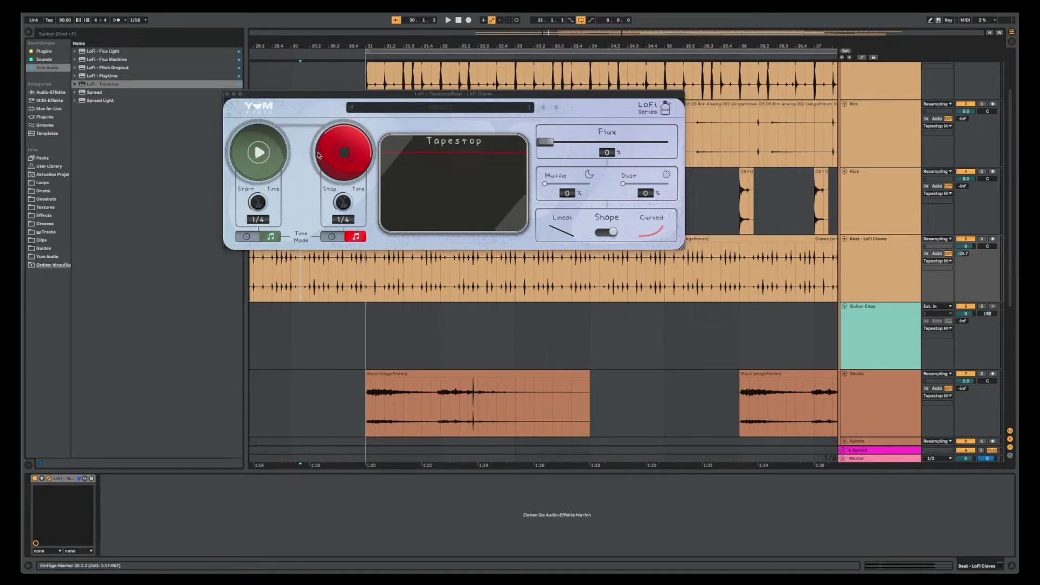
left_click(468, 21)
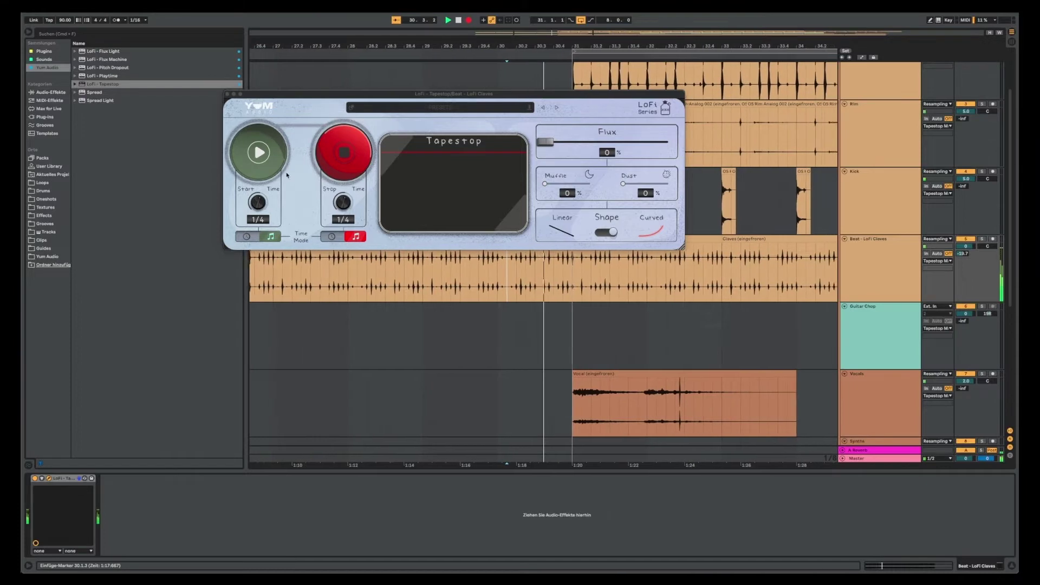
left_click(335, 154)
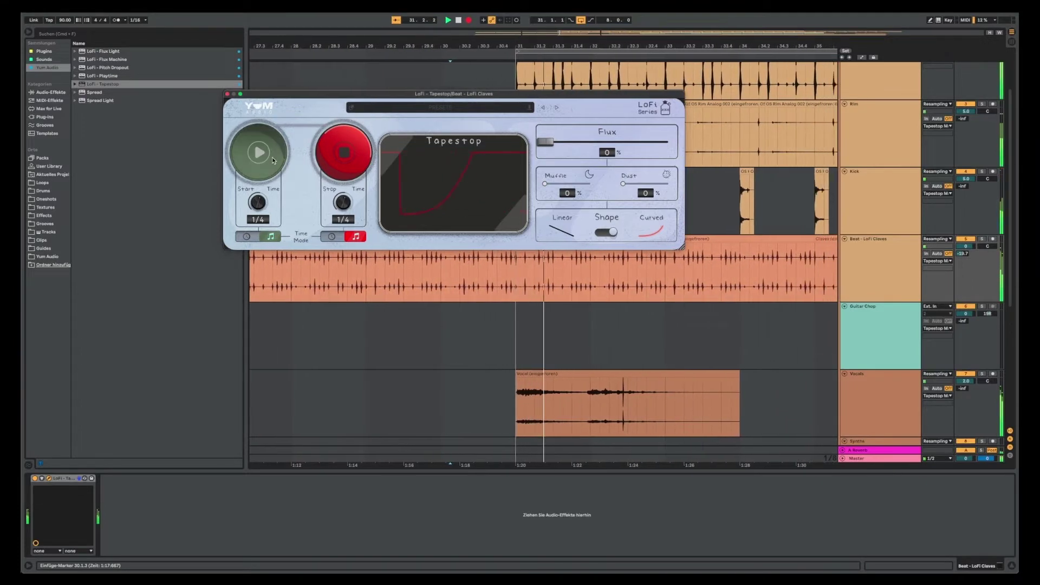
left_click(259, 152)
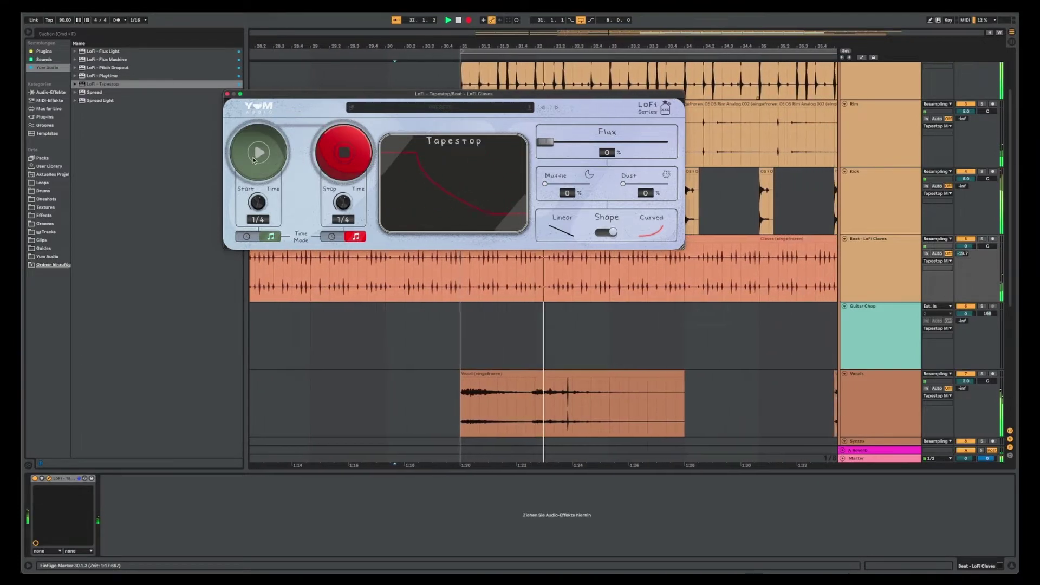
left_click(343, 157)
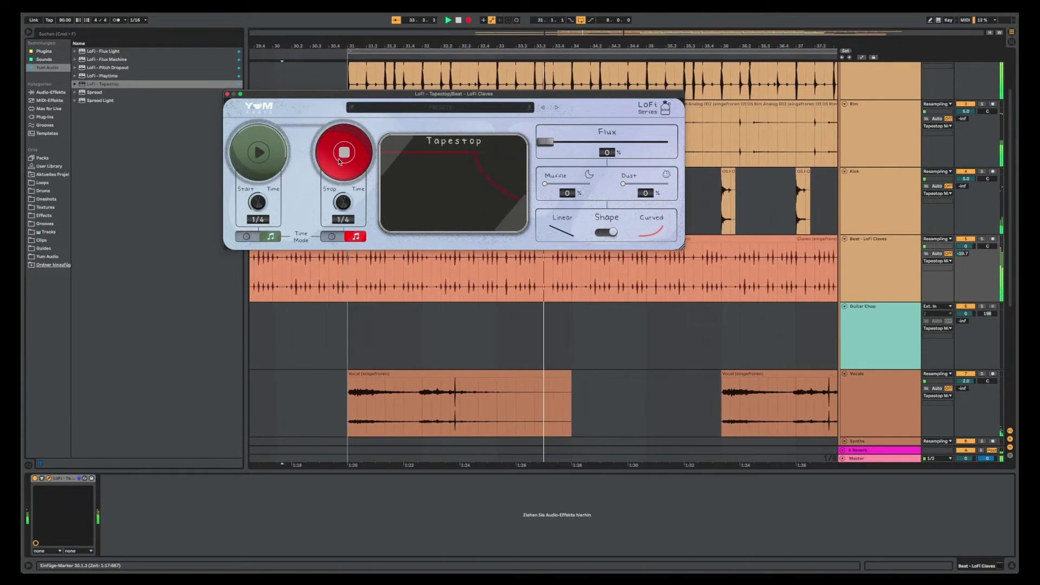
left_click(259, 154)
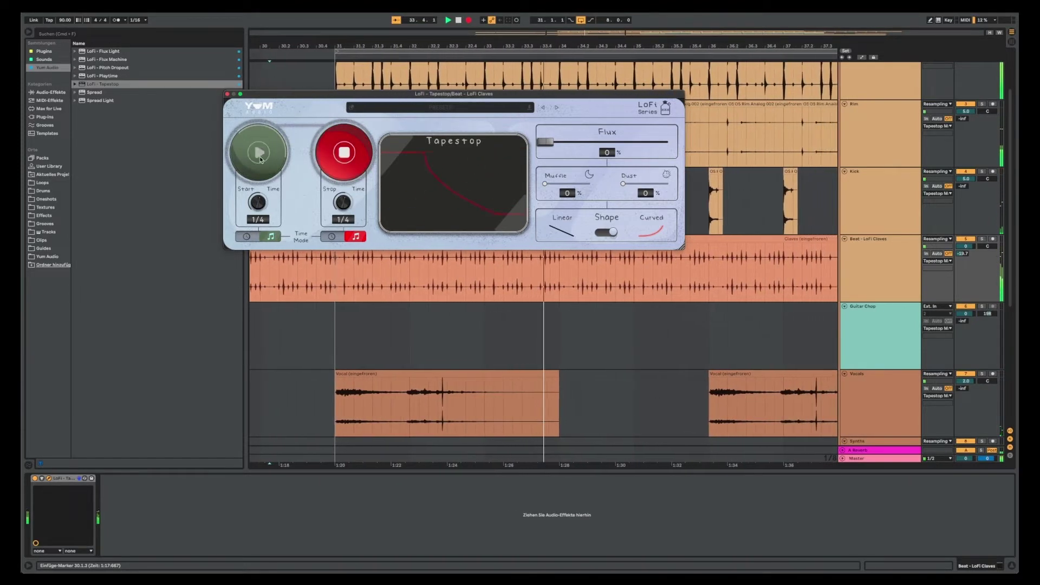
left_click(330, 165)
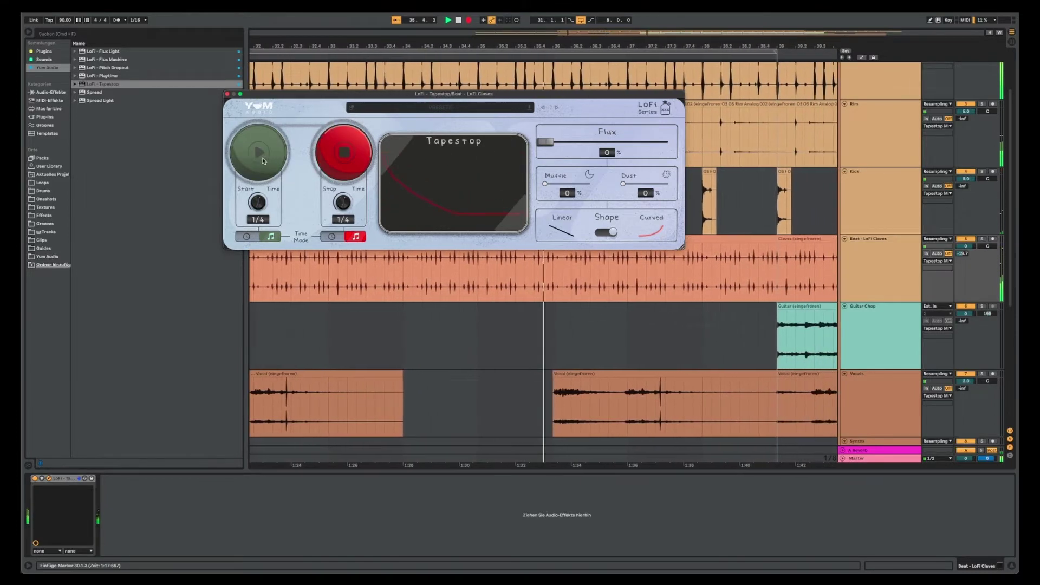
left_click(262, 160)
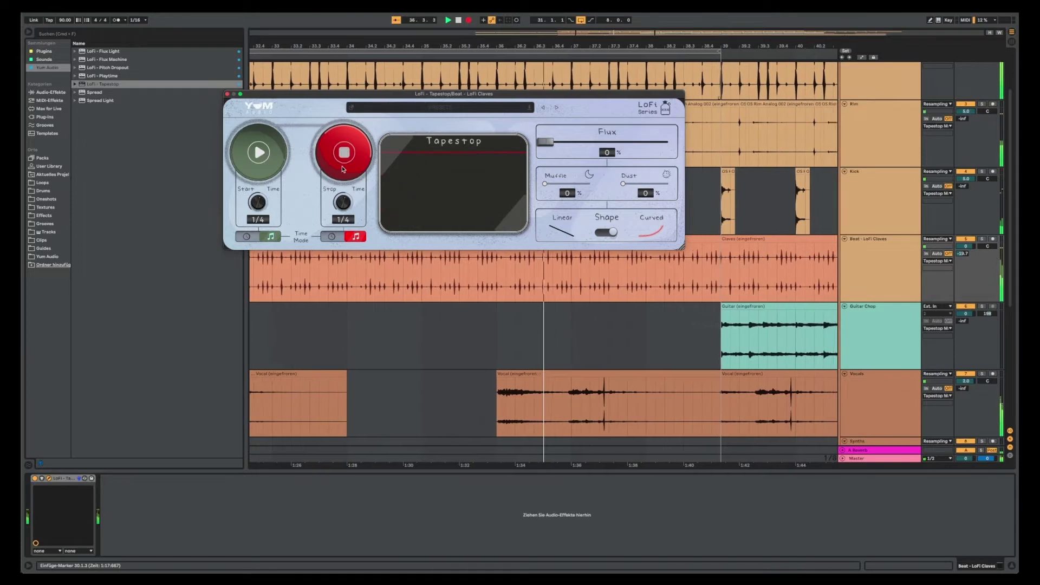
left_click(259, 163)
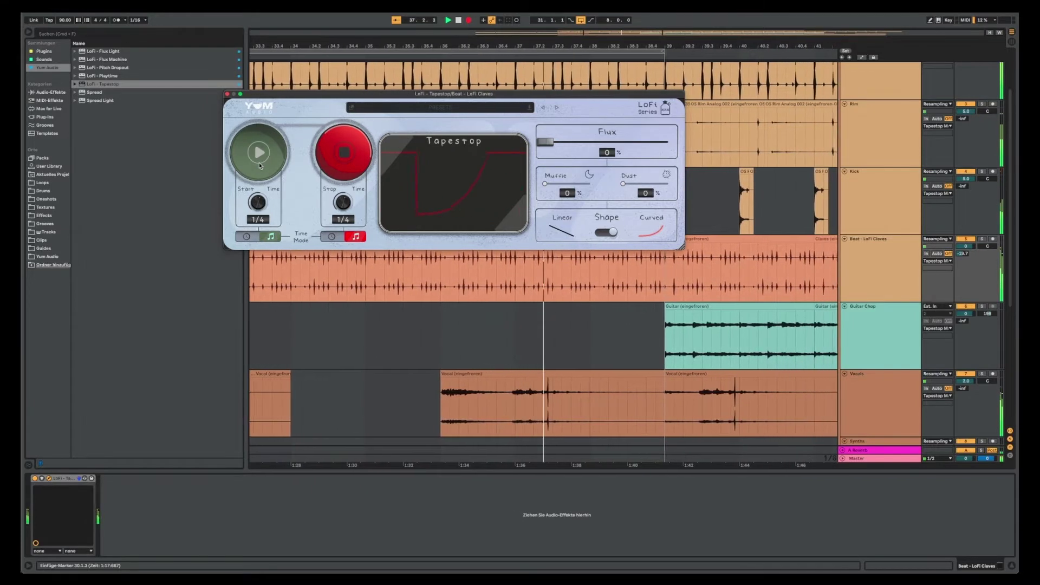
left_click(260, 166)
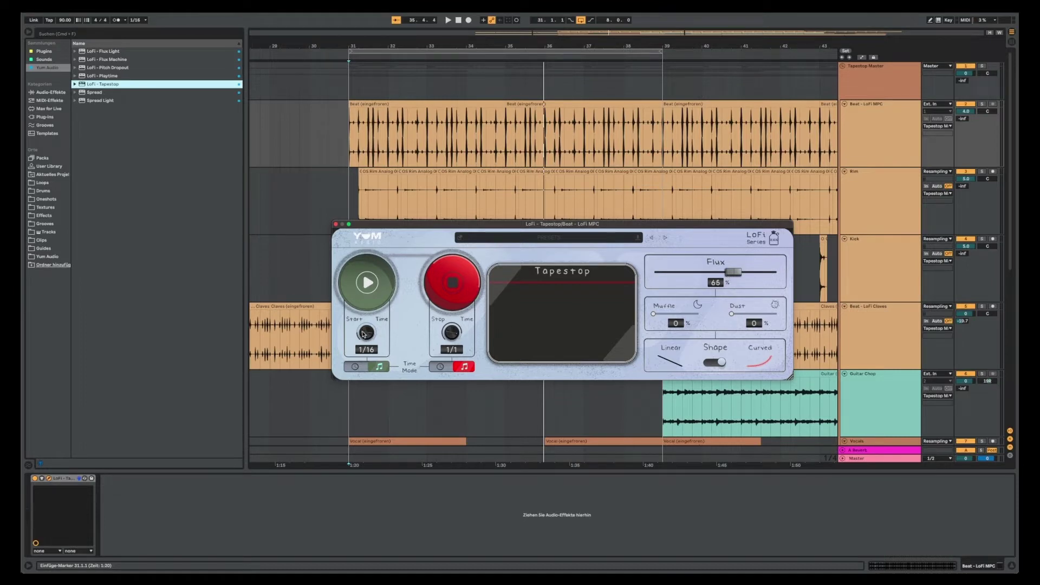
Switch Tapestop's start time on Beat - LoFi MPC to 25 ms and record stop and start triggers beginning in bar 30
left_click(355, 366)
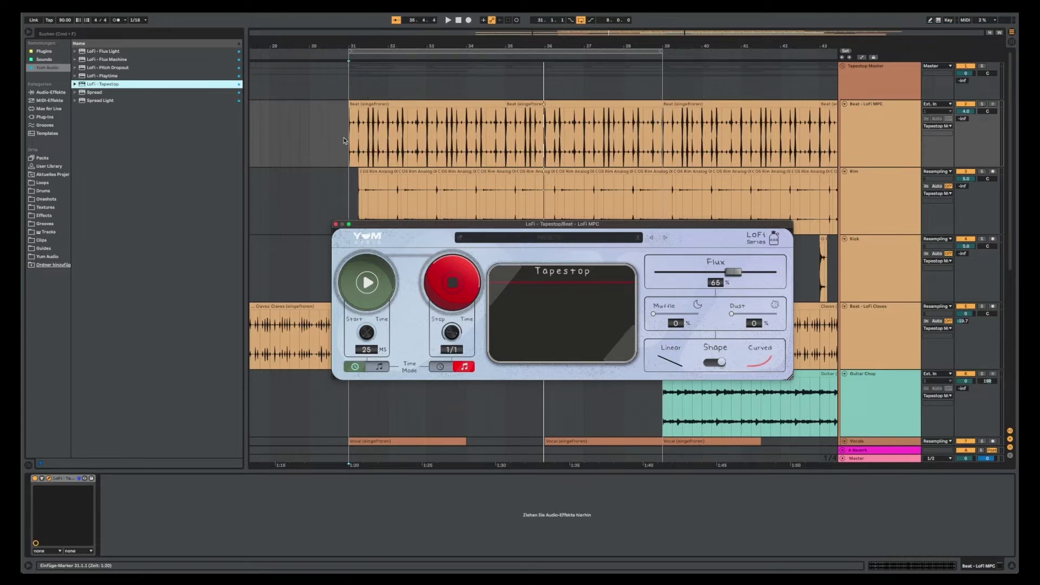
left_click(328, 136)
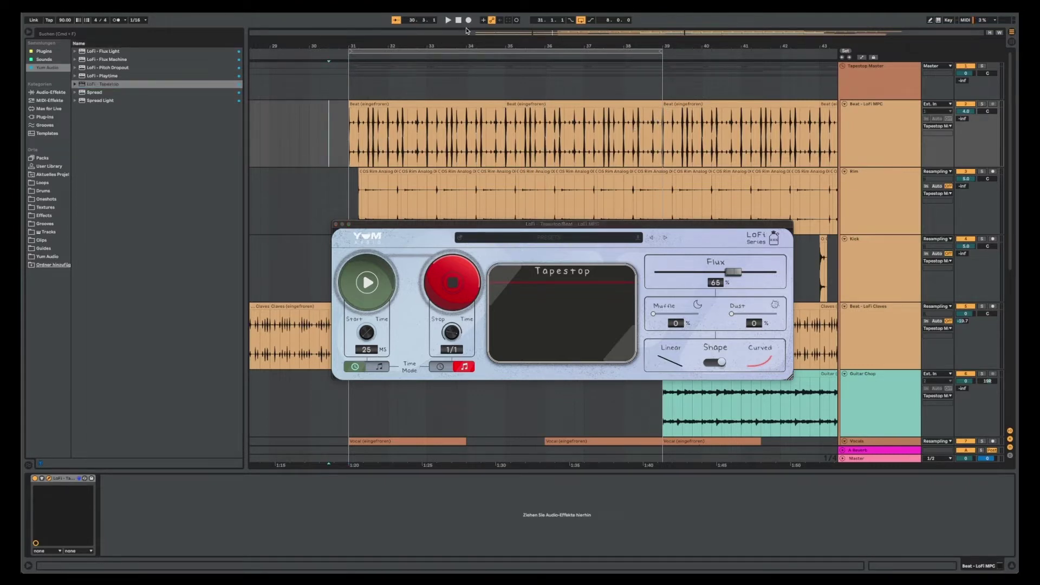
left_click(469, 20)
left_click(381, 293)
left_click(451, 298)
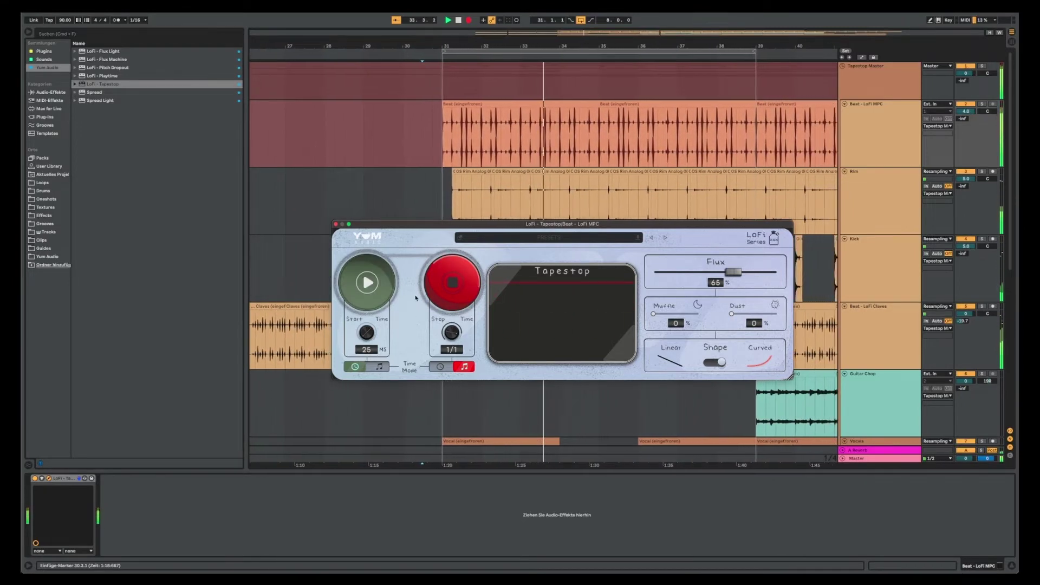
left_click(449, 281)
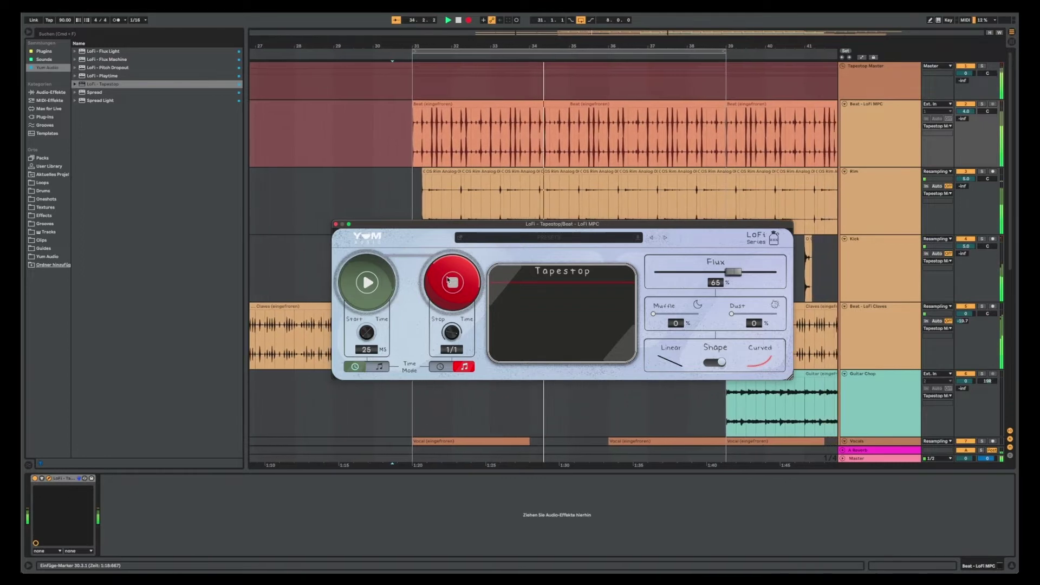
left_click(368, 282)
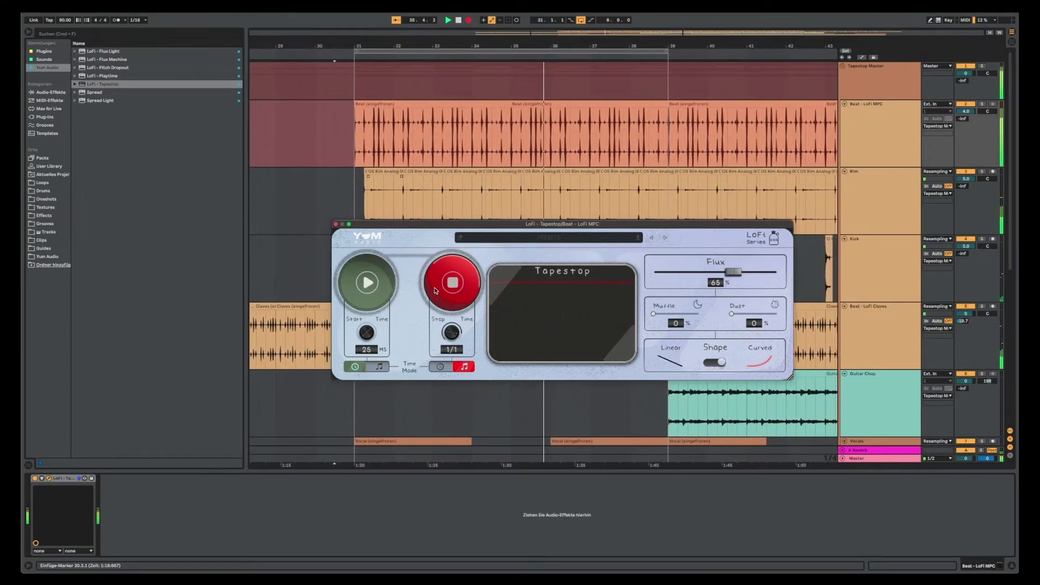
left_click(435, 291)
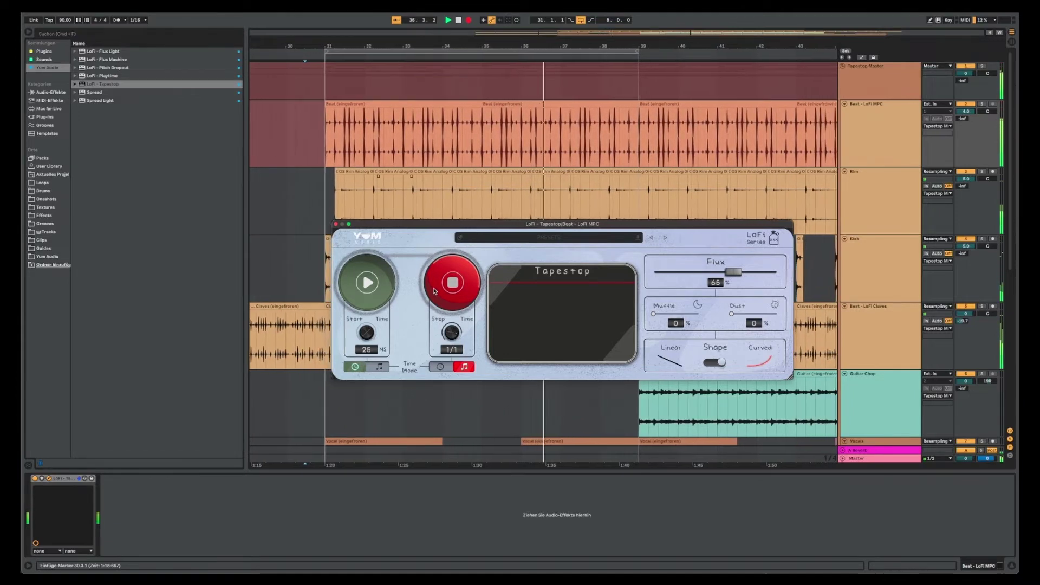
left_click(389, 305)
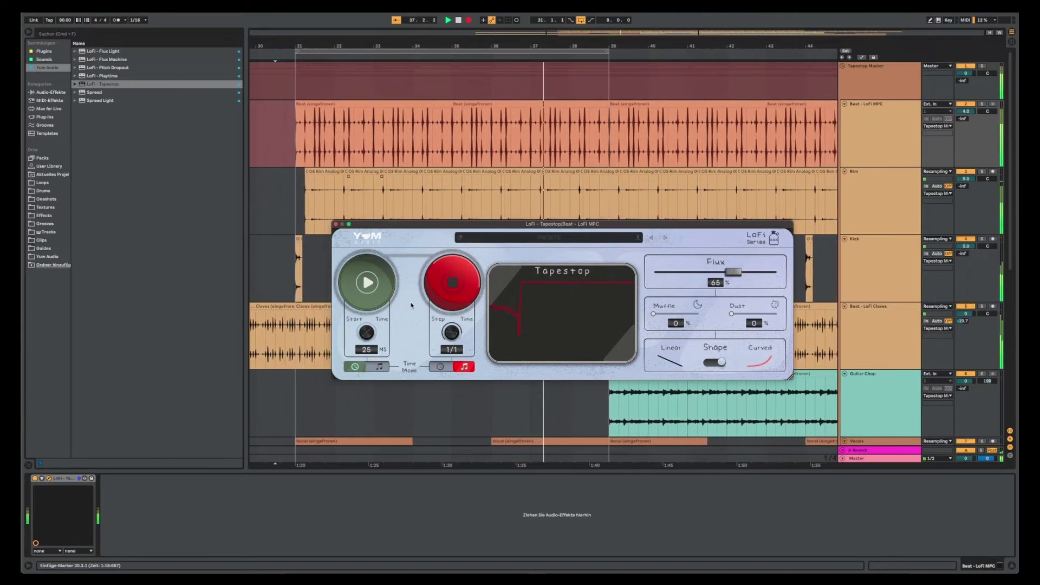
left_click(426, 288)
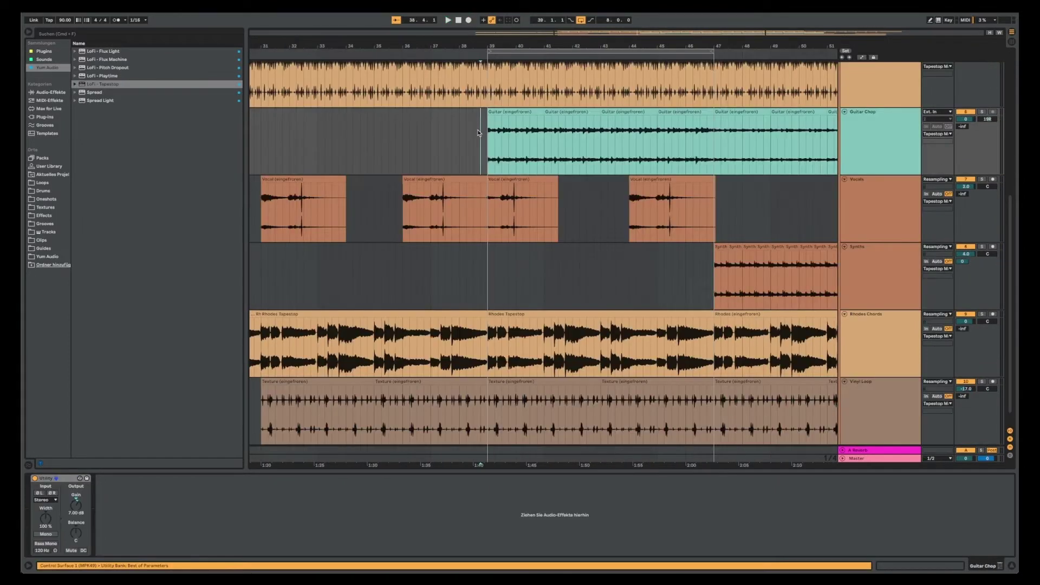
Add LoFi - Tapestop to the Guitar Chop track with 54% Flux and 75% Dust, and record its triggers from bar 39
left_click(486, 134)
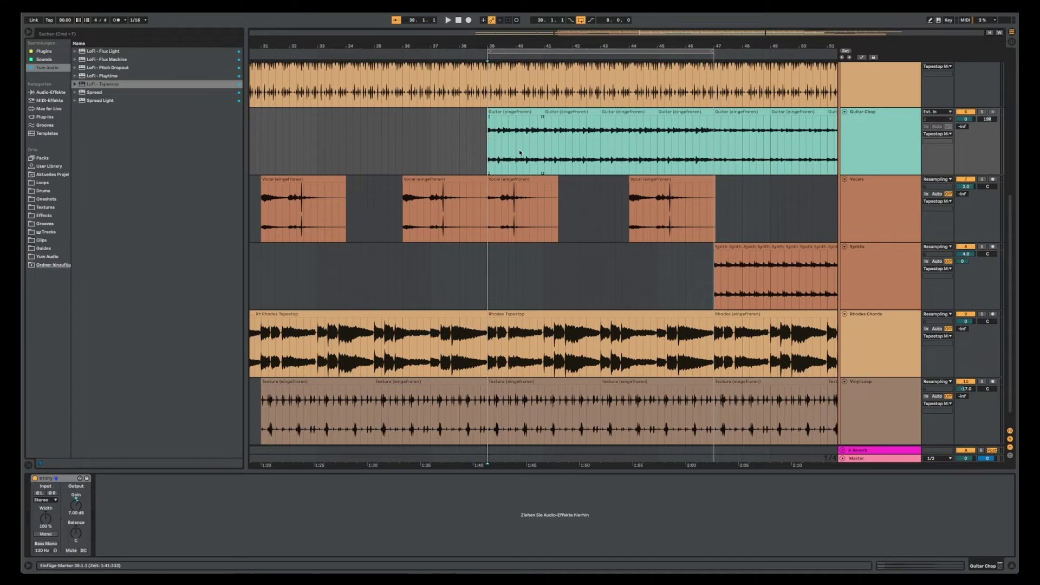
left_click_drag(107, 88, 175, 497)
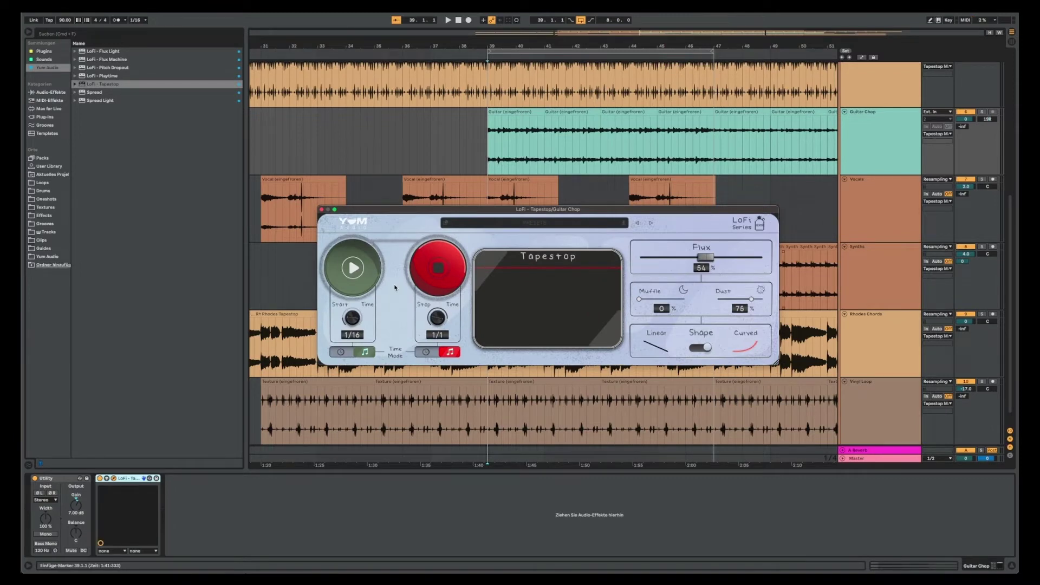
left_click(342, 271)
left_click(445, 279)
left_click(373, 270)
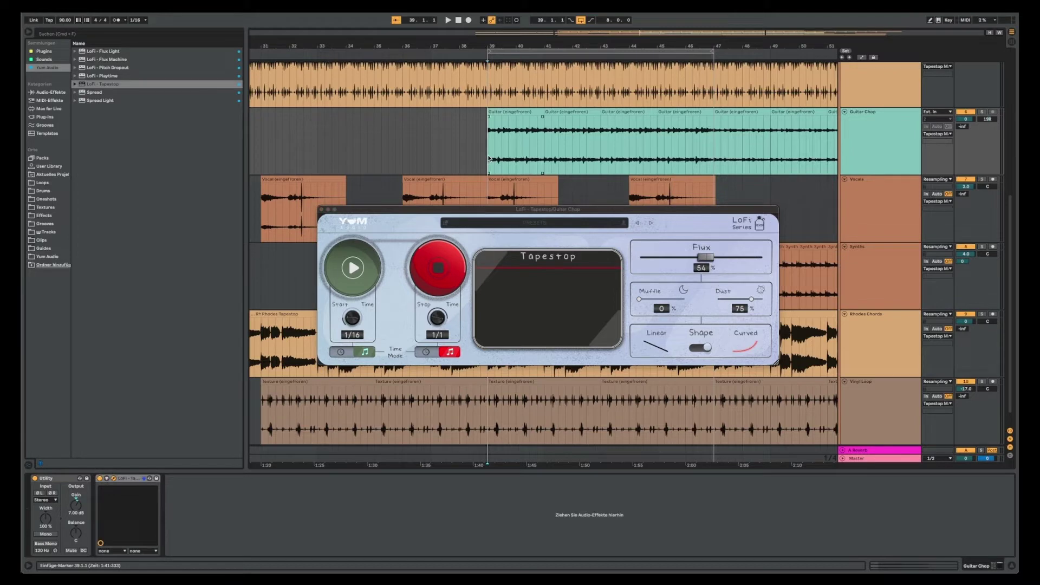
key("F9")
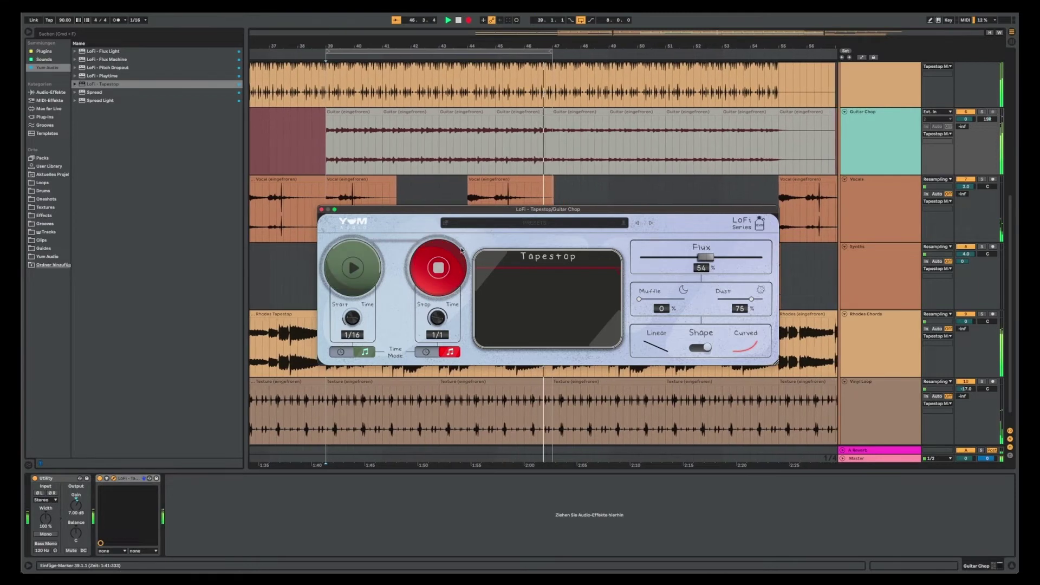
left_click(460, 21)
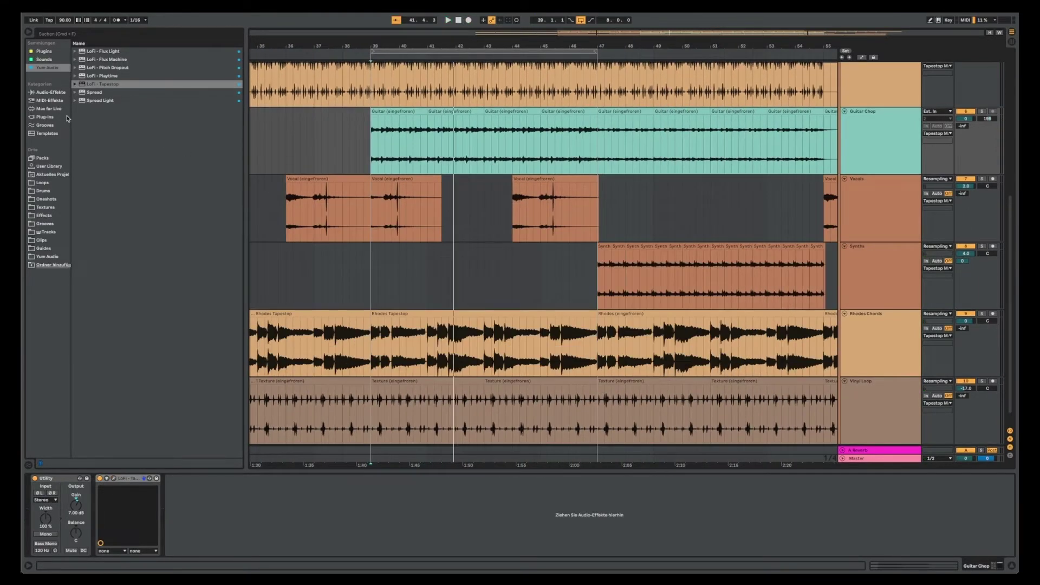
Add EQ Eight after Tapestop on the Guitar Chop track, with a low cut at 464 Hz
left_click(38, 94)
left_click(69, 33)
type("eq")
left_click_drag(95, 67, 202, 541)
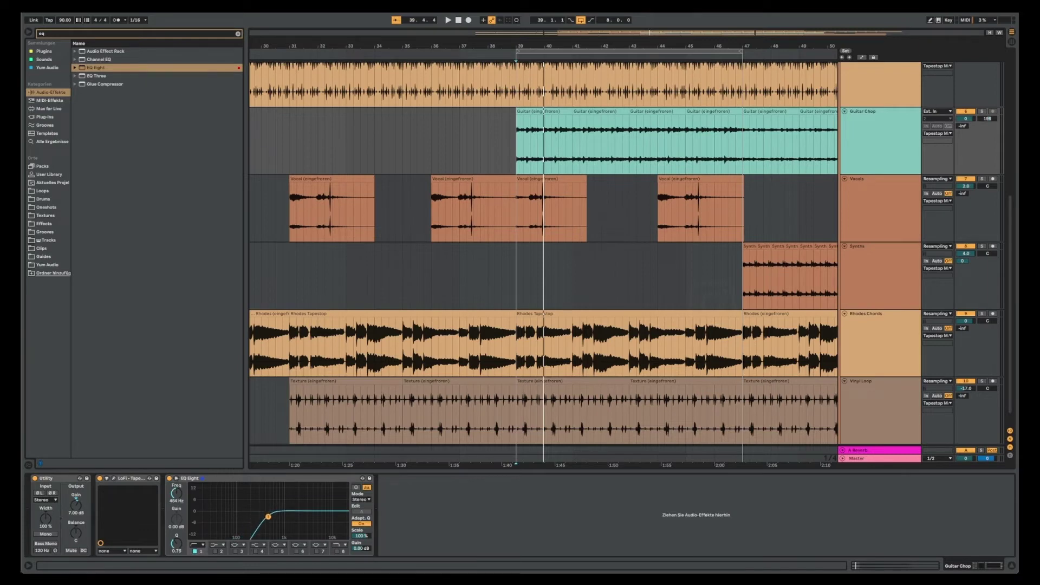
Play the arrangement from bar 39 and listen to the filtered guitar tape stops in the full mix
key("space")
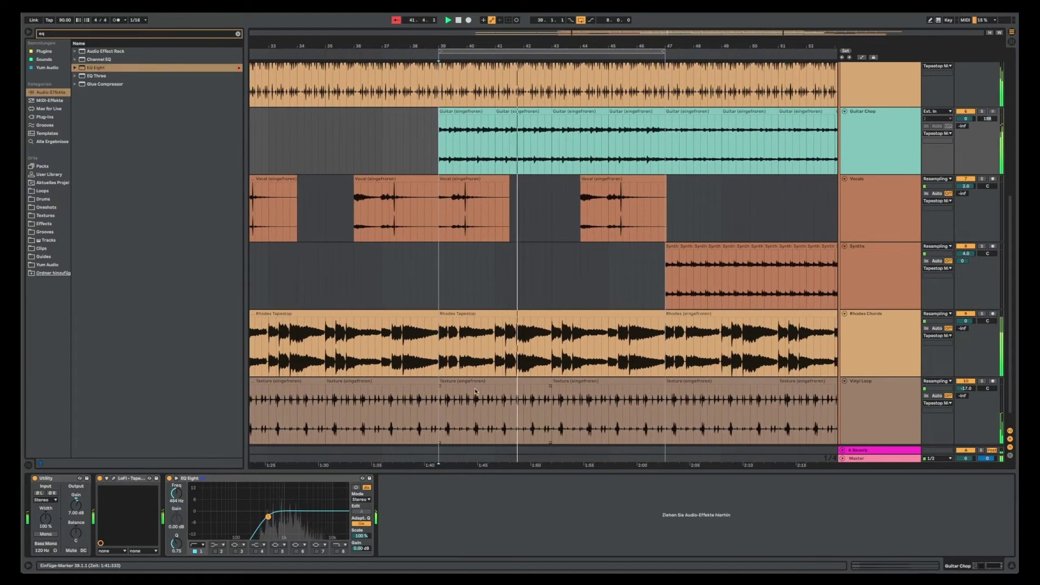
scroll(476, 383, "up", 2)
scroll(475, 383, "up", 6)
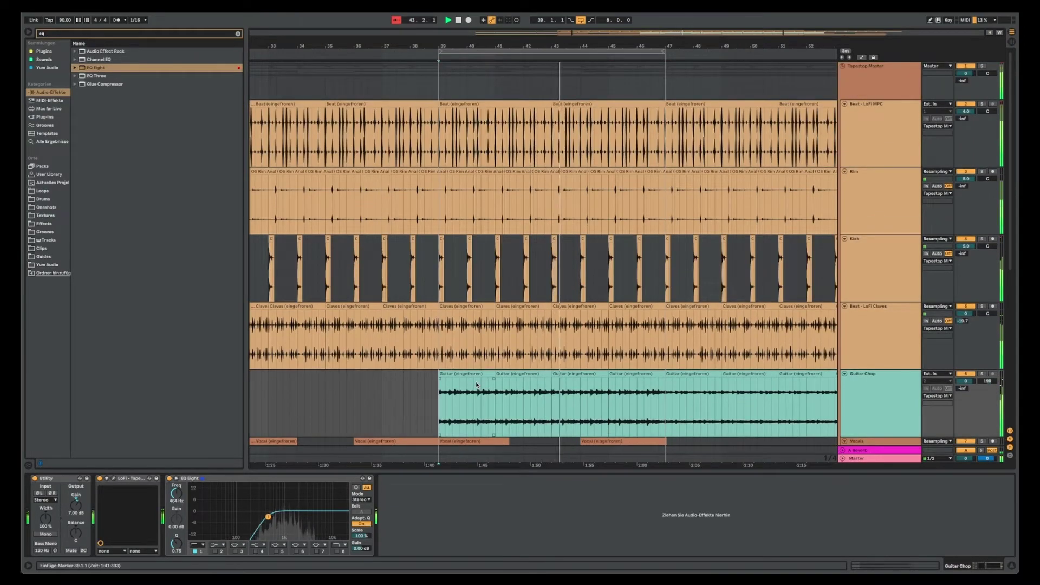
scroll(476, 381, "right", 4)
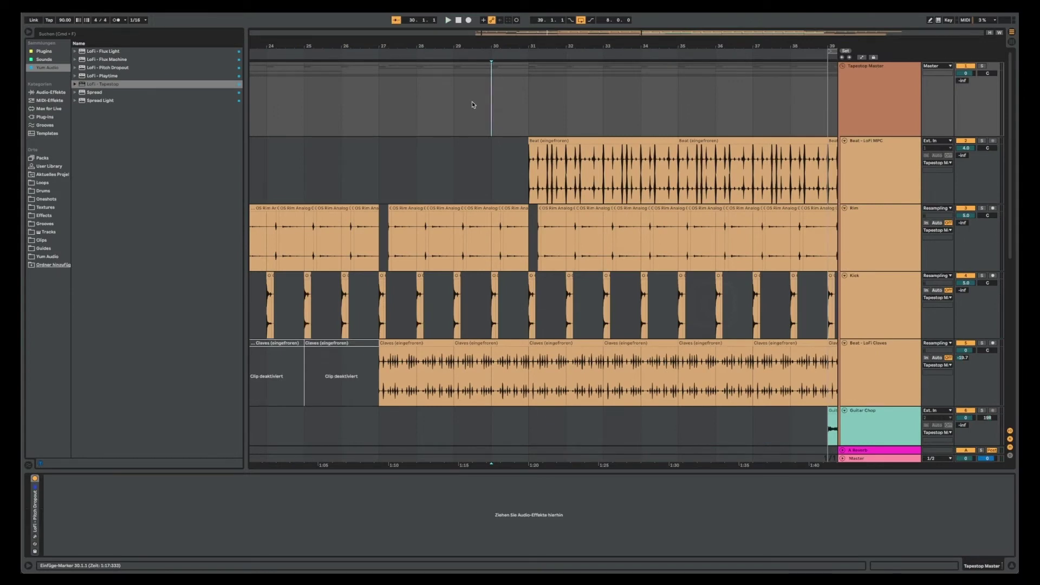
Highlight the bar before bar 31 and the section from bar 31 to 34 on the Tapestop Master group
left_click_drag(481, 107, 522, 109)
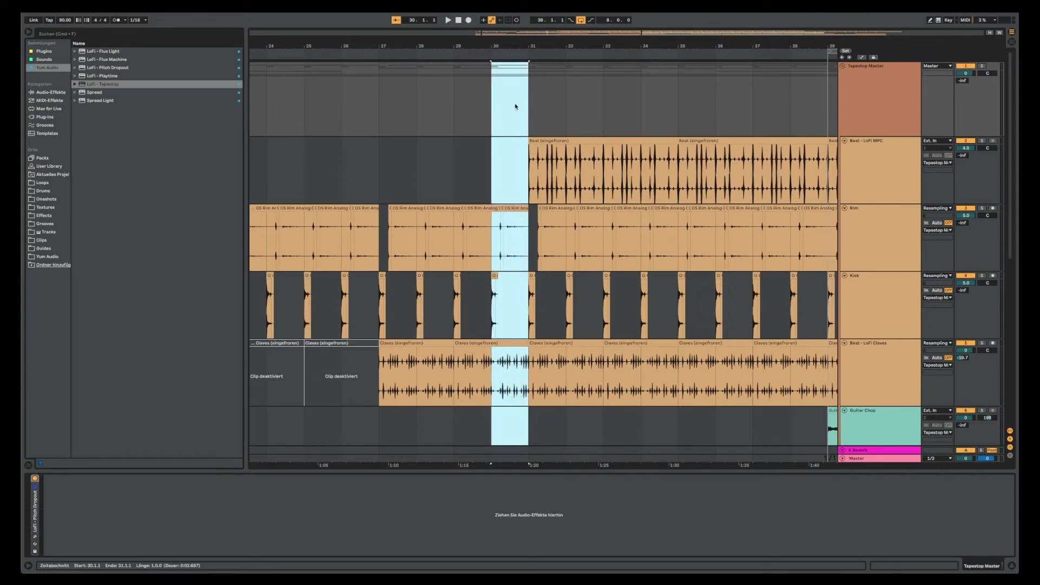
left_click(506, 103)
left_click_drag(534, 106, 621, 107)
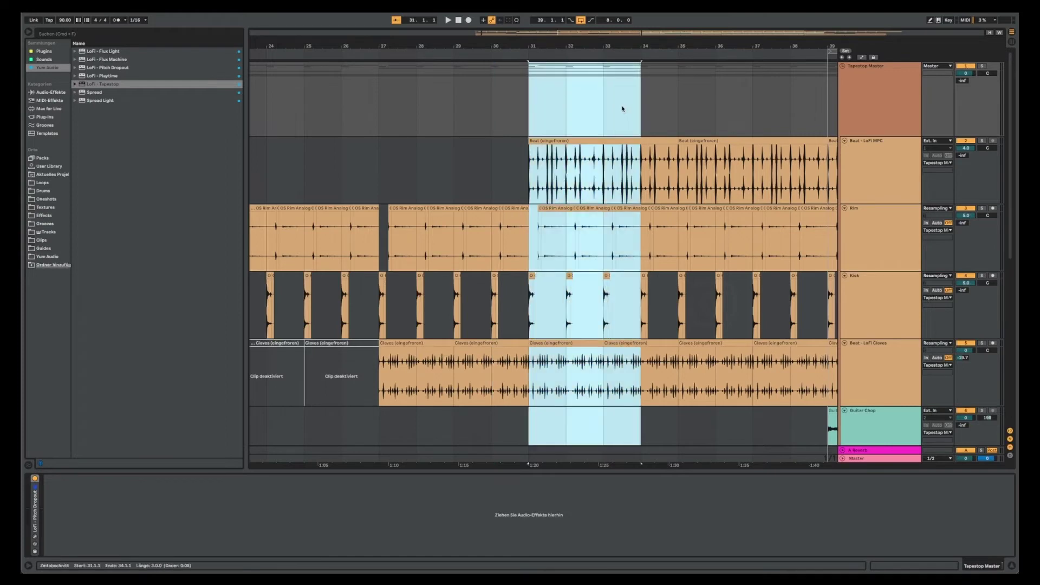
left_click(599, 110)
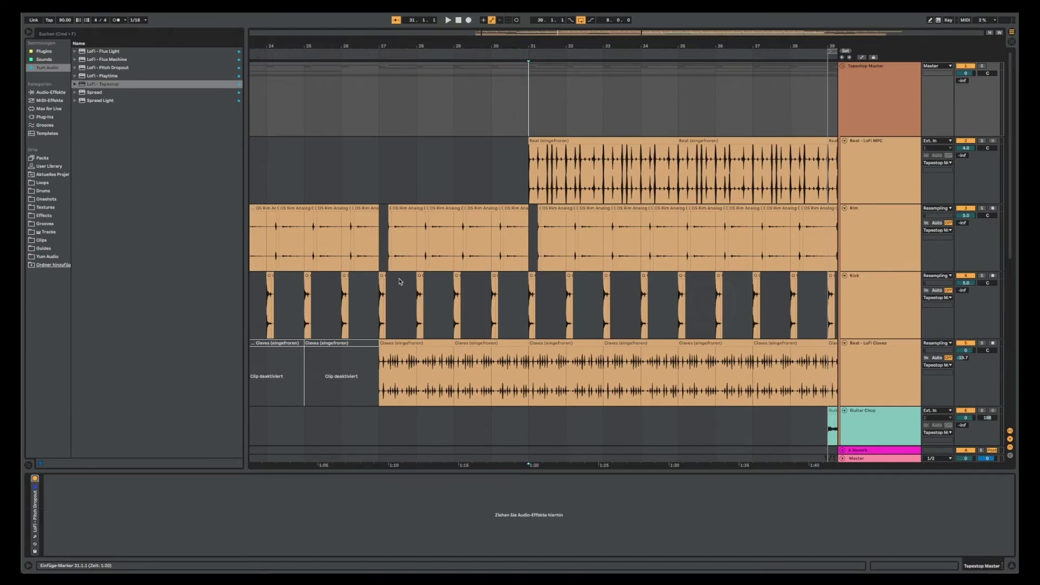
Add LoFi - Tapestop after Pitch Dropout on the Tapestop Master group and move its window clear of the group track
left_click(92, 85)
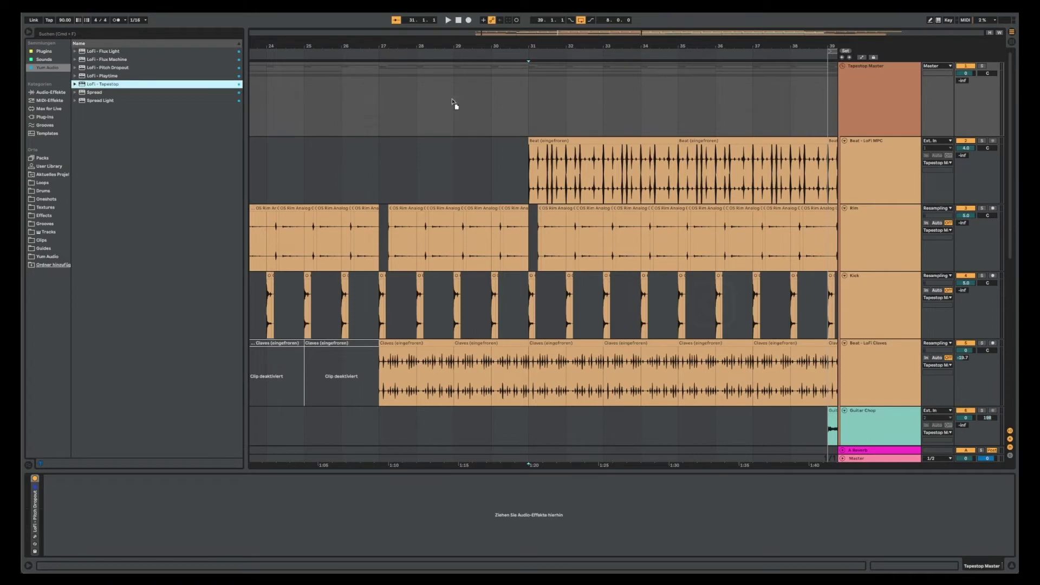
left_click_drag(502, 98, 502, 98)
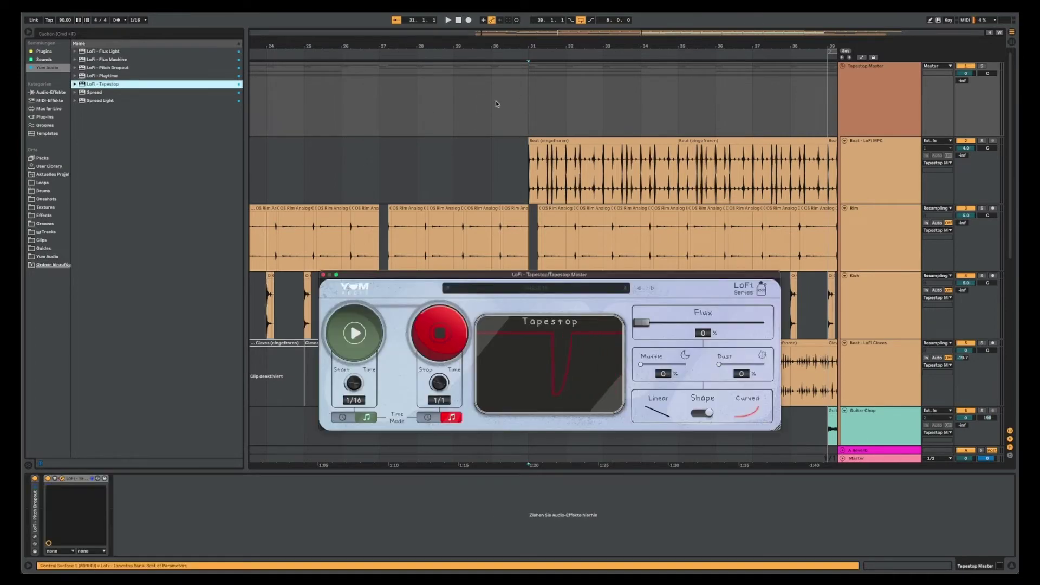
left_click_drag(499, 278, 476, 237)
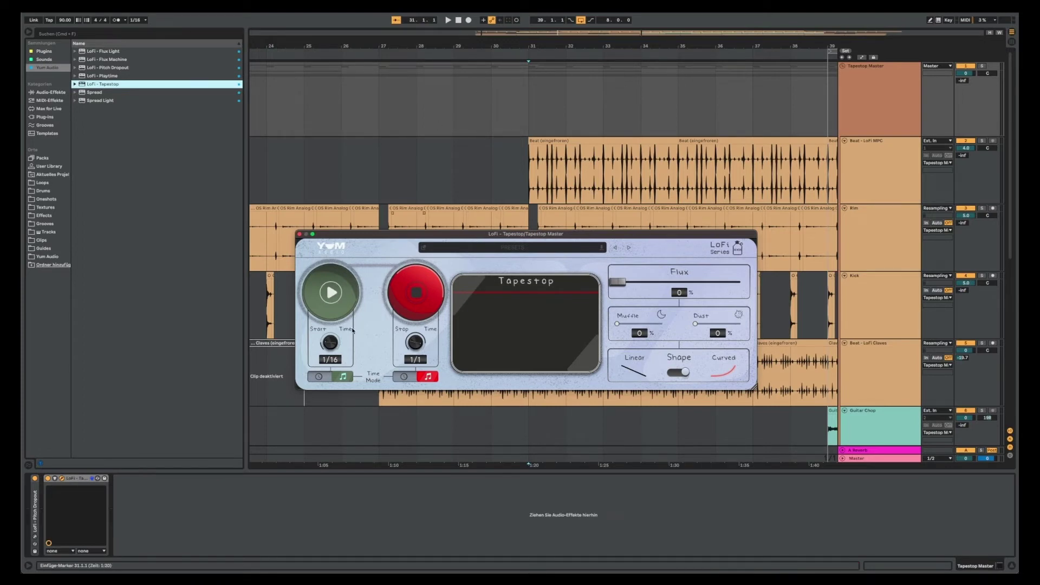
Listen to the transition into bar 31 from bar 29, and place the start position at bar 30 on Tapestop Master
left_click(455, 108)
key("space")
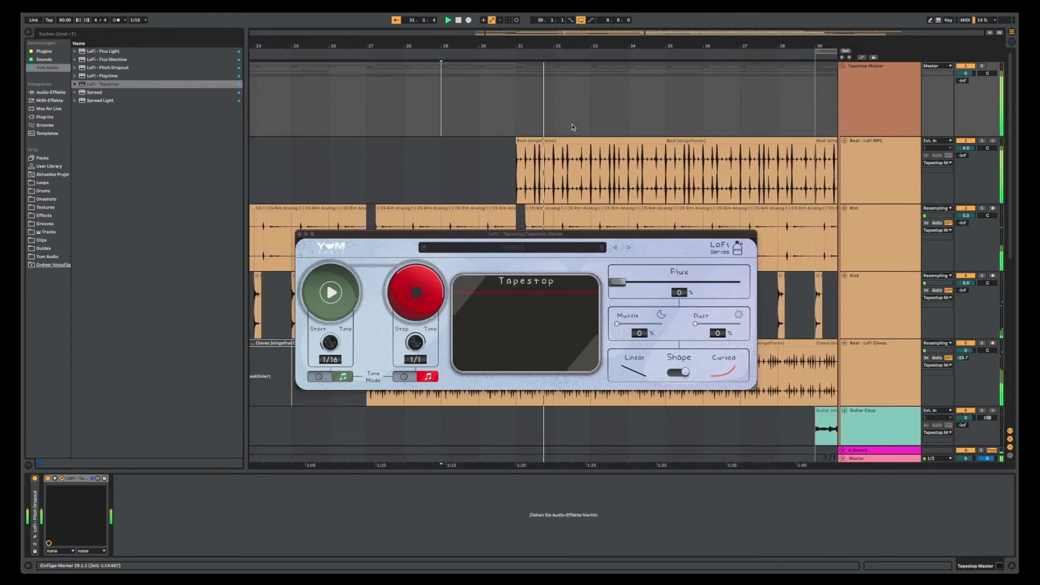
left_click(476, 109)
key("space")
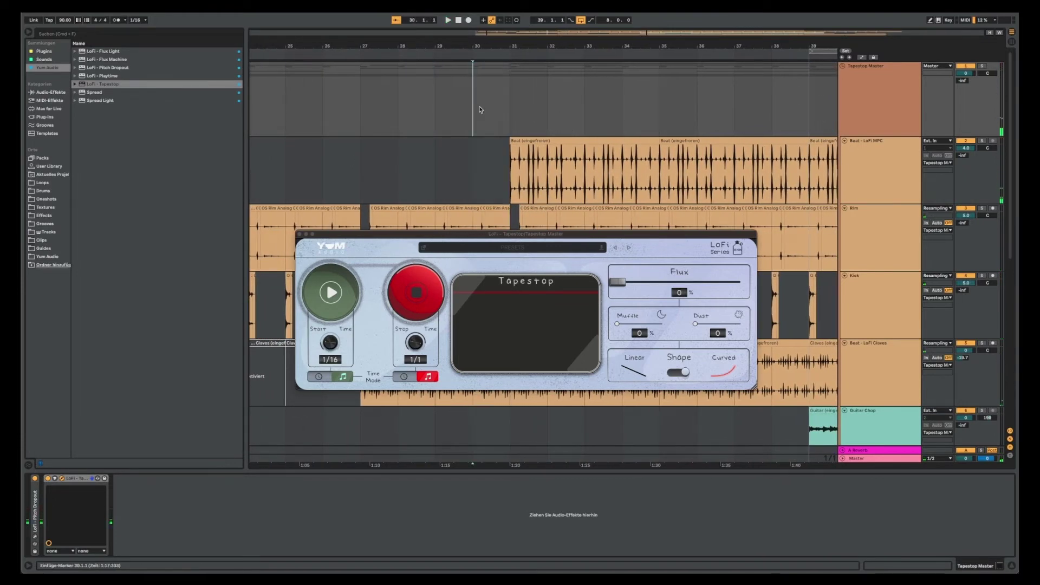
Display automation on the Tapestop Master group and choose the Trigger parameter of LoFi - Tapestop
left_click(863, 58)
left_click(865, 89)
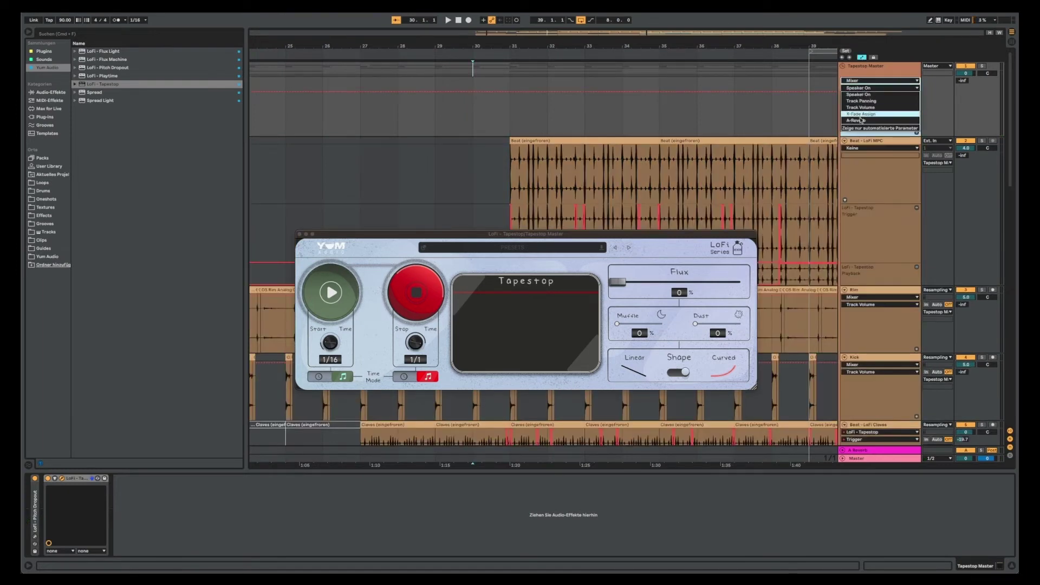
left_click(861, 81)
left_click(861, 93)
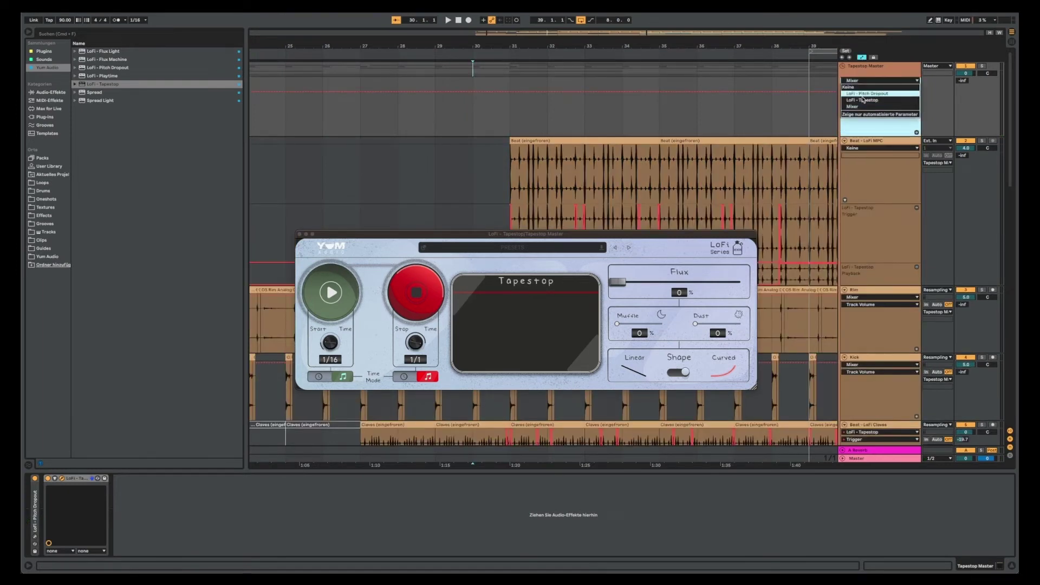
left_click(859, 89)
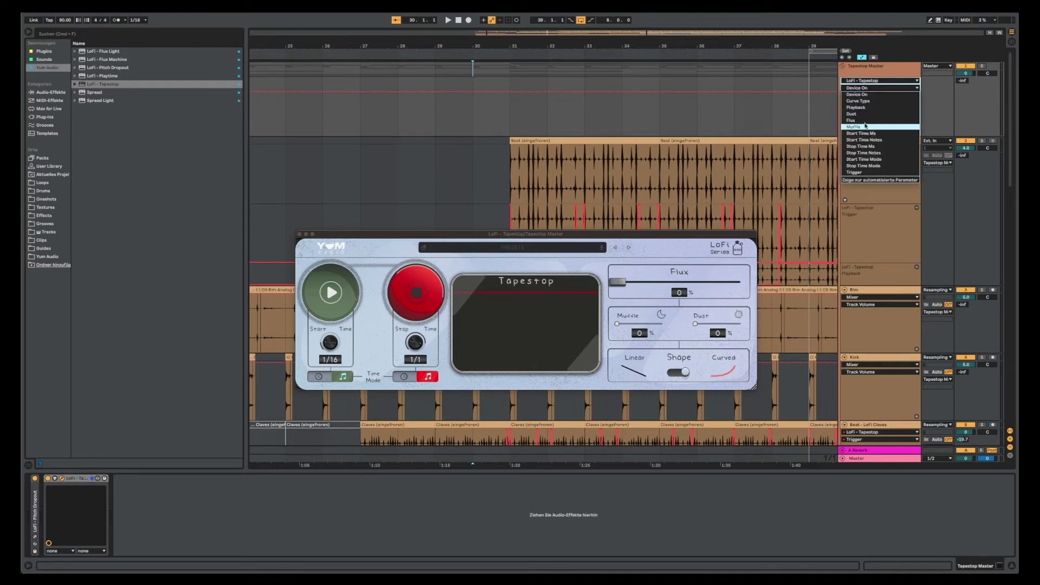
left_click(855, 172)
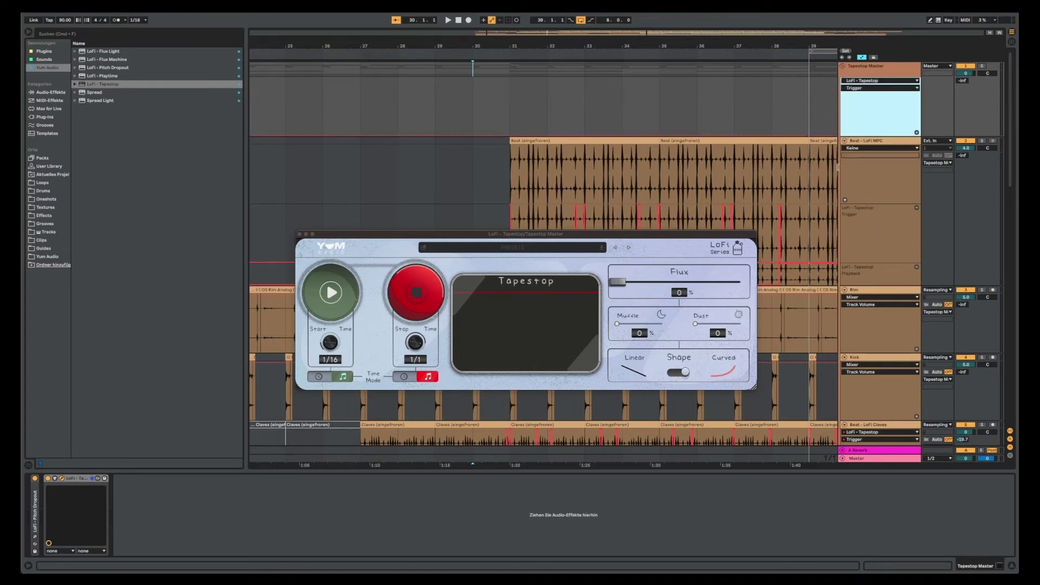
Draw Trigger automation spikes at bar 30 and bar 31 on Tapestop Master, each falling back to Off
left_click(476, 138)
mouse_move(484, 135)
left_mouse_down()
mouse_move(481, 78)
mouse_move(476, 134)
left_mouse_up()
left_click(510, 138)
mouse_move(515, 136)
left_mouse_down()
mouse_move(524, 79)
mouse_move(521, 132)
left_mouse_up()
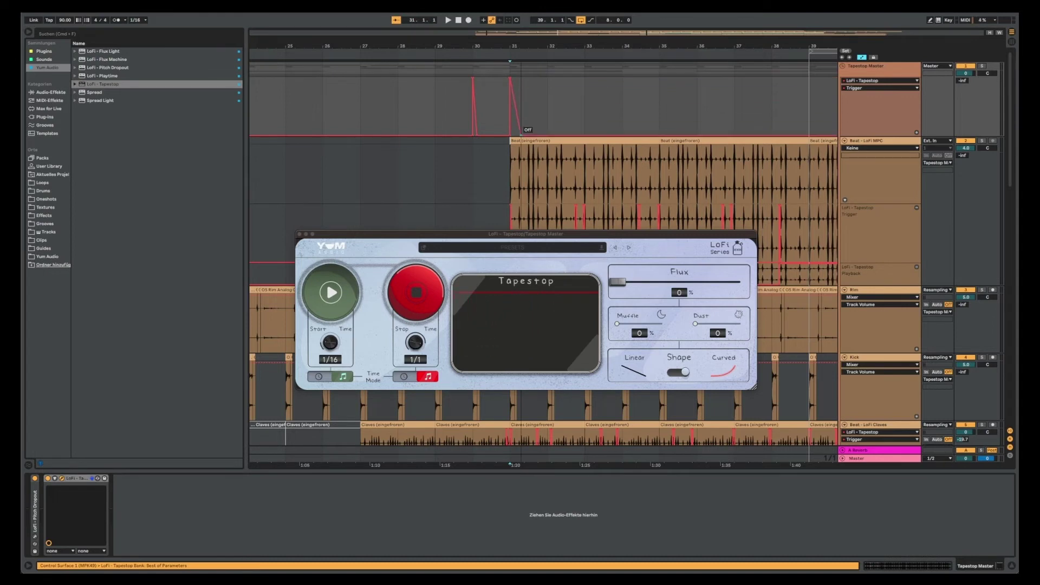
Automate LoFi - Tapestop's Playback parameter on Tapestop Master to Stop before bar 31 and Start from bar 31 onwards
left_click(880, 87)
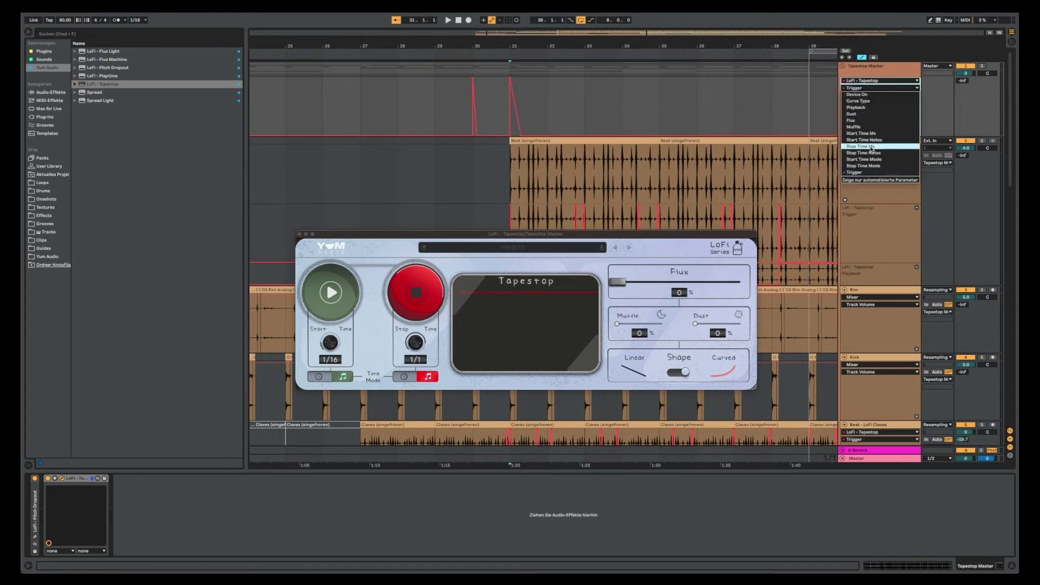
left_click(872, 108)
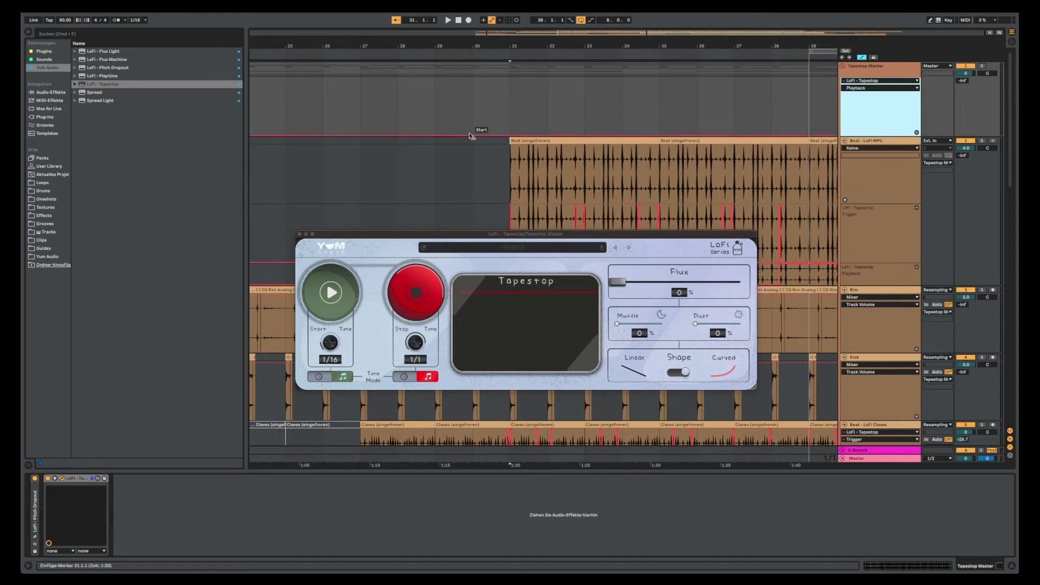
left_click_drag(472, 135, 472, 79)
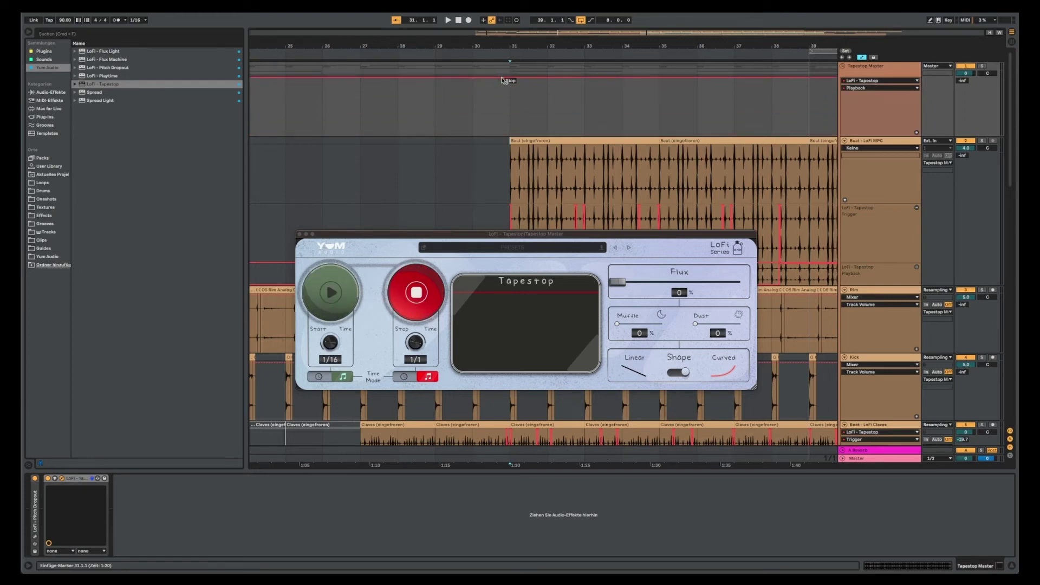
left_click_drag(515, 80, 514, 130)
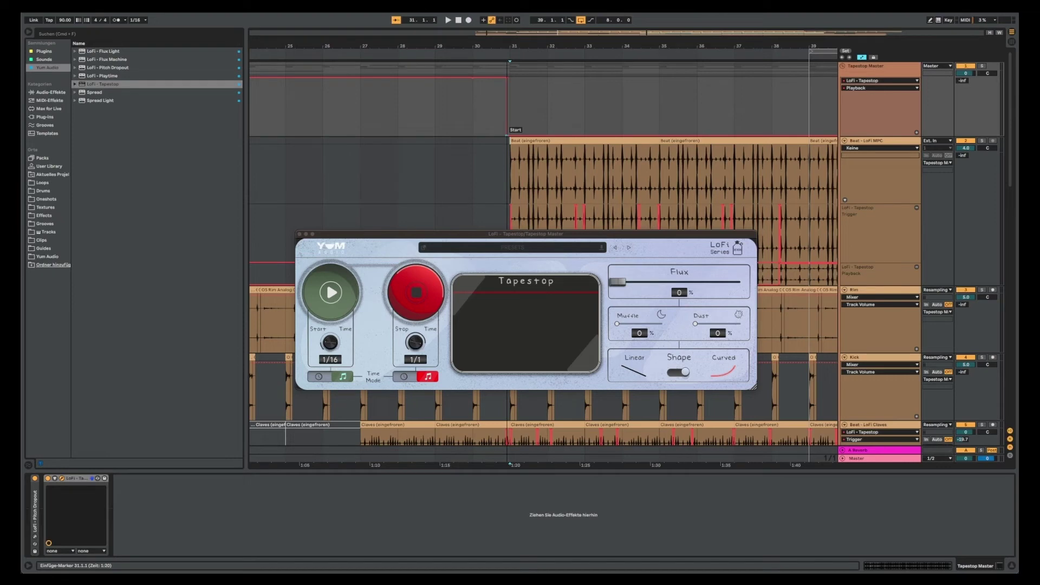
Bring back the Trigger automation on Tapestop Master and listen to the master tape stop from bar 28
left_click(880, 87)
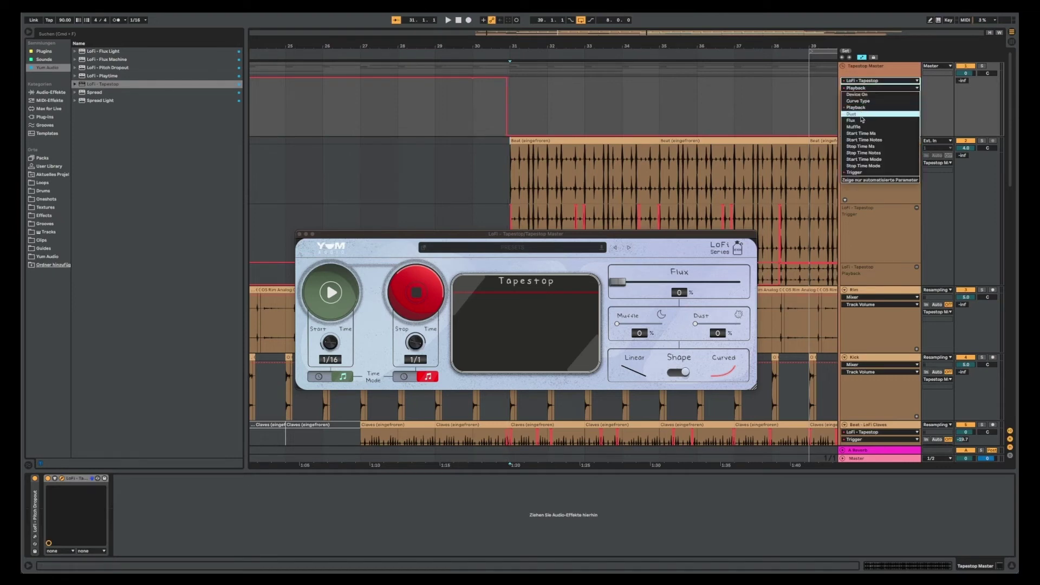
left_click(875, 177)
left_click(415, 121)
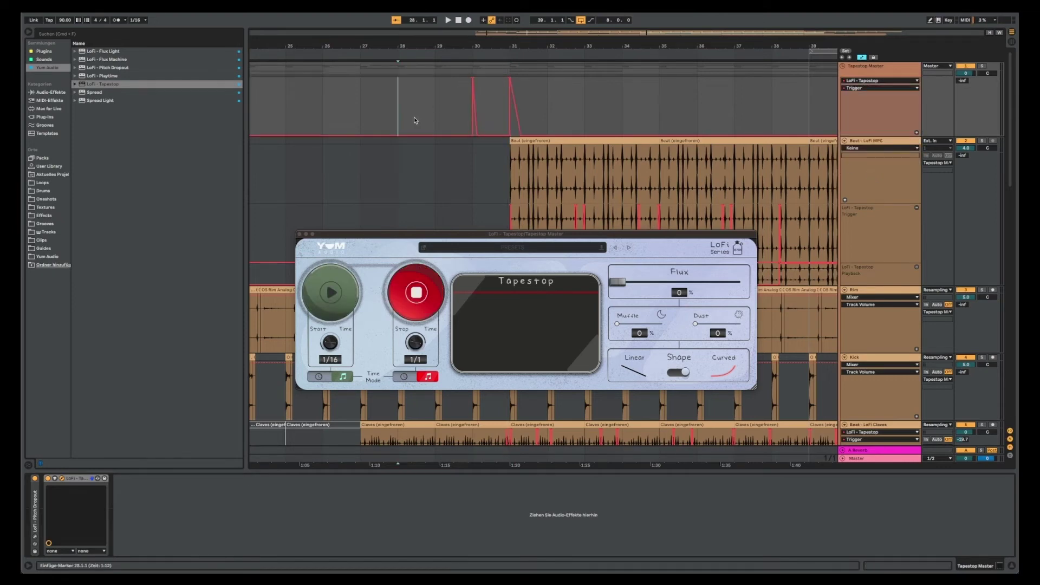
key("space")
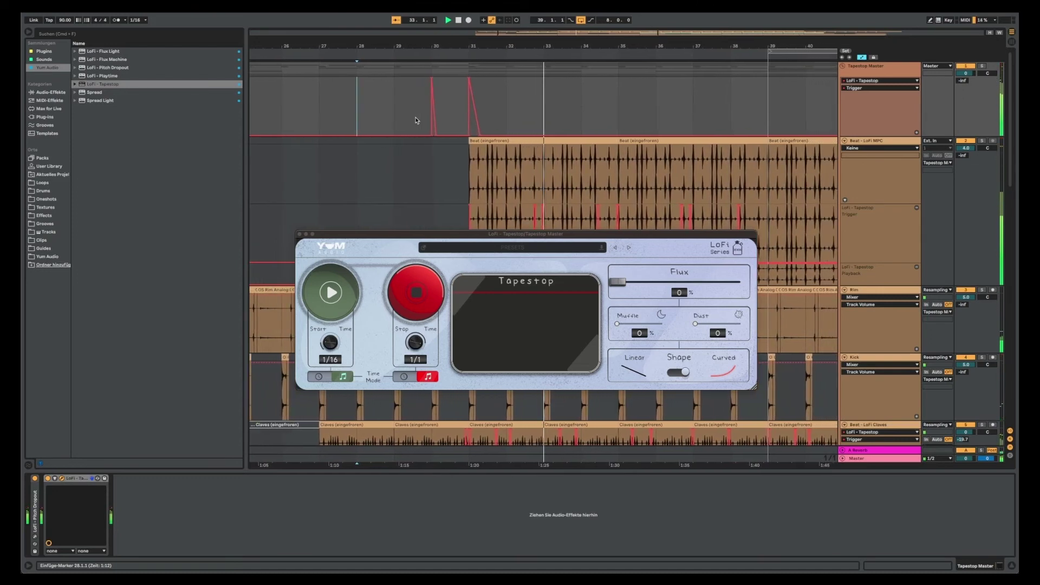
With automation hidden, loop bars 31 to 39 of Beat - LoFi MPC and select its bars 39 to 47
key("a")
left_click(559, 139)
key("super+l")
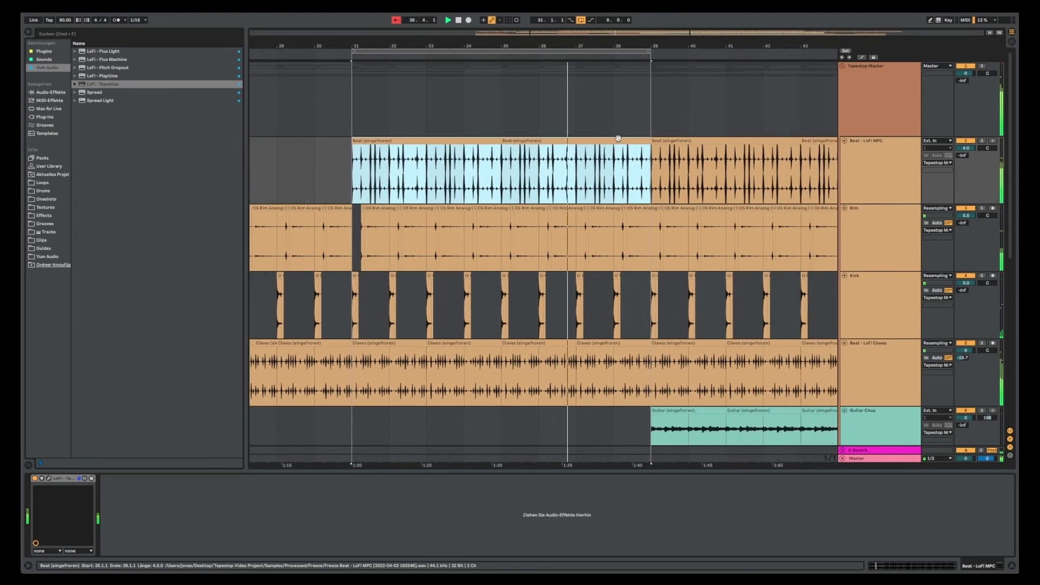
key("Up")
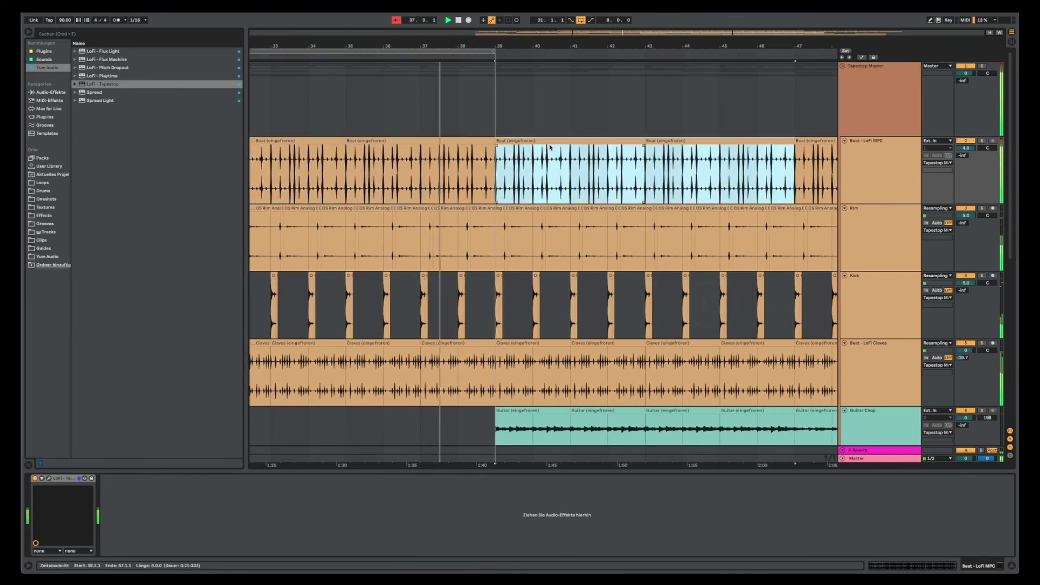